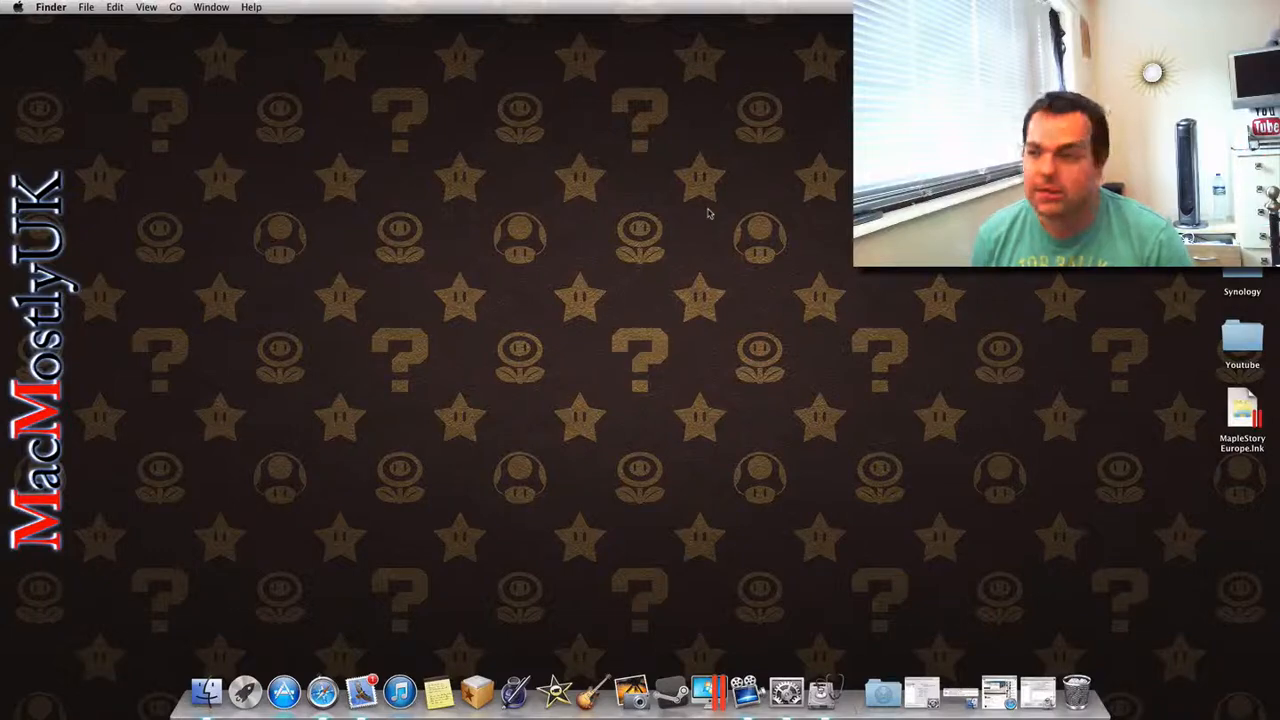
Step: Open Disk Utility and select the 32.03 GB USB disk in the list of drives
{"action": "type", "text": "dis"}
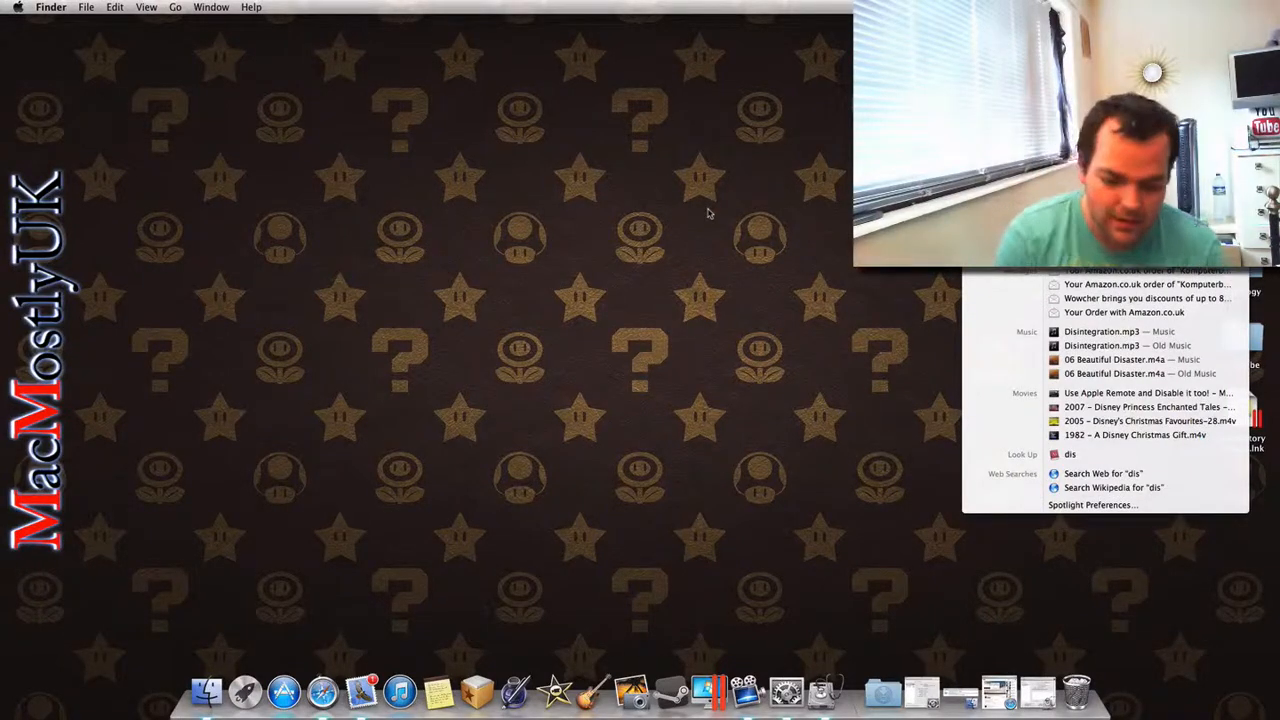
{"action": "key", "text": "Return"}
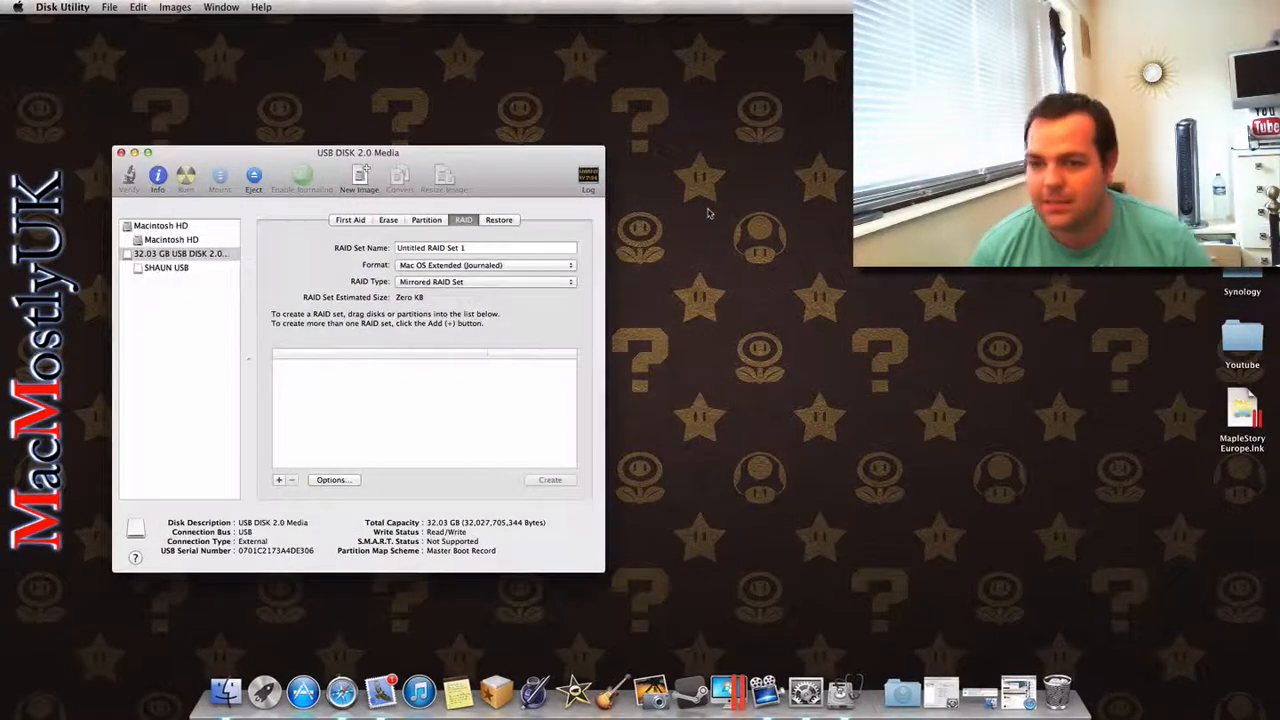
{"action": "left_click", "coordinate": [195, 253]}
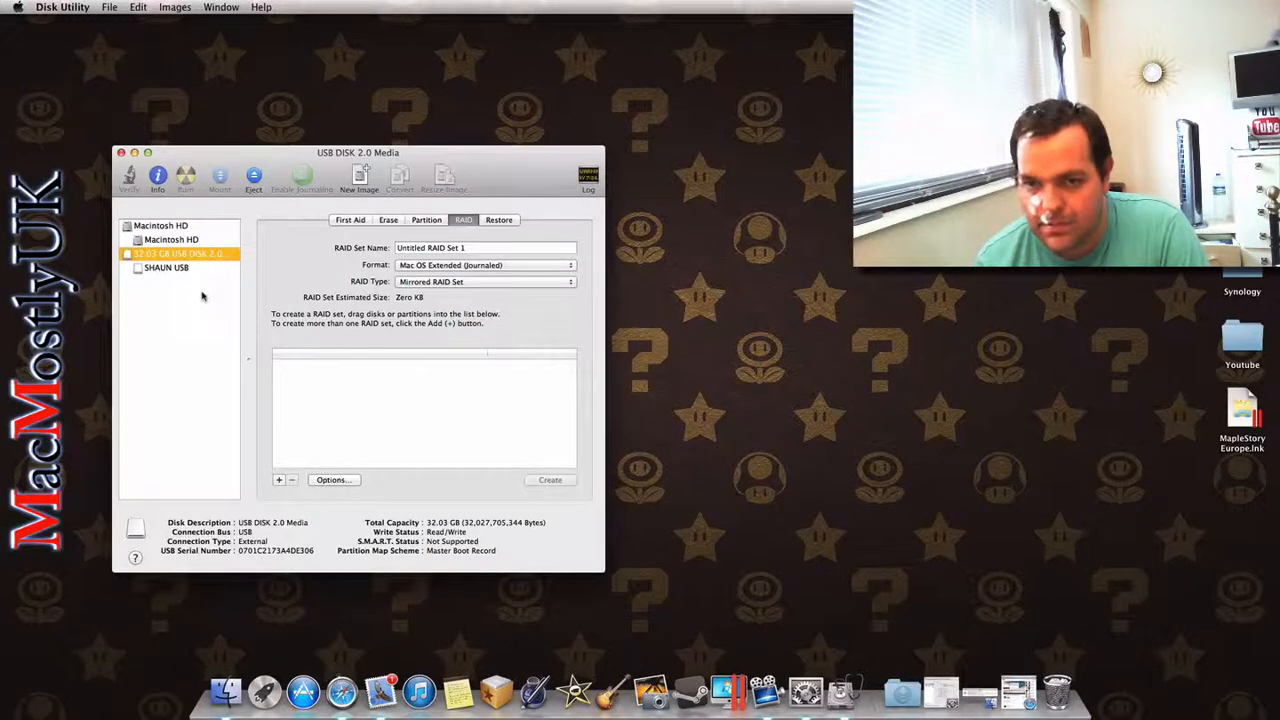
Step: Examine the USB disk's erase settings, including the available formats, the volume name and the secure erase options
{"action": "left_click", "coordinate": [351, 220]}
{"action": "left_click", "coordinate": [389, 221]}
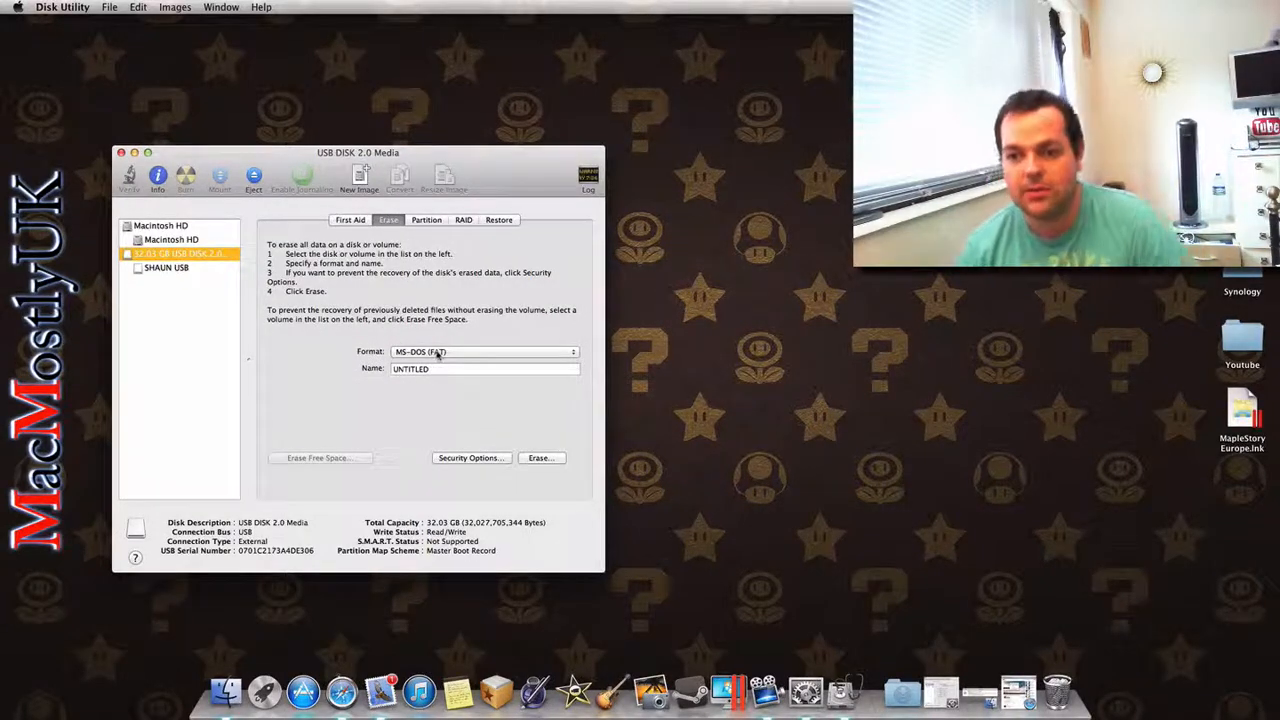
{"action": "left_click", "coordinate": [437, 353]}
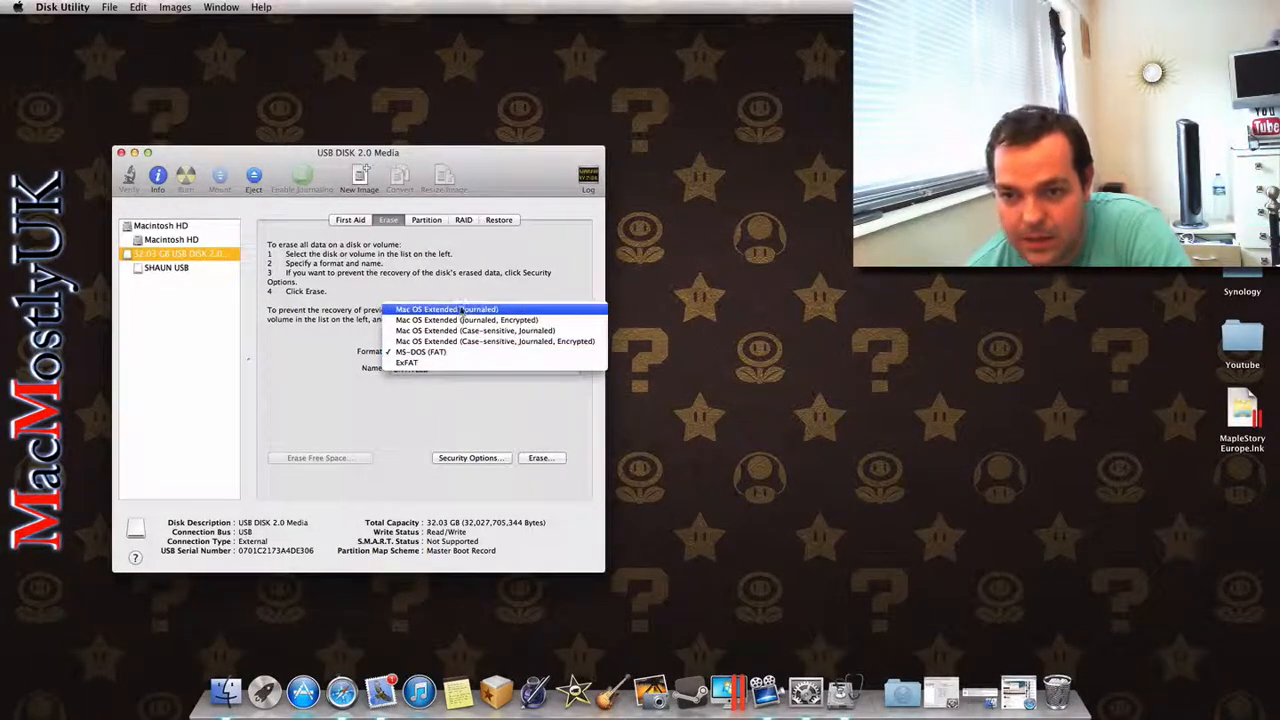
{"action": "left_click", "coordinate": [472, 297]}
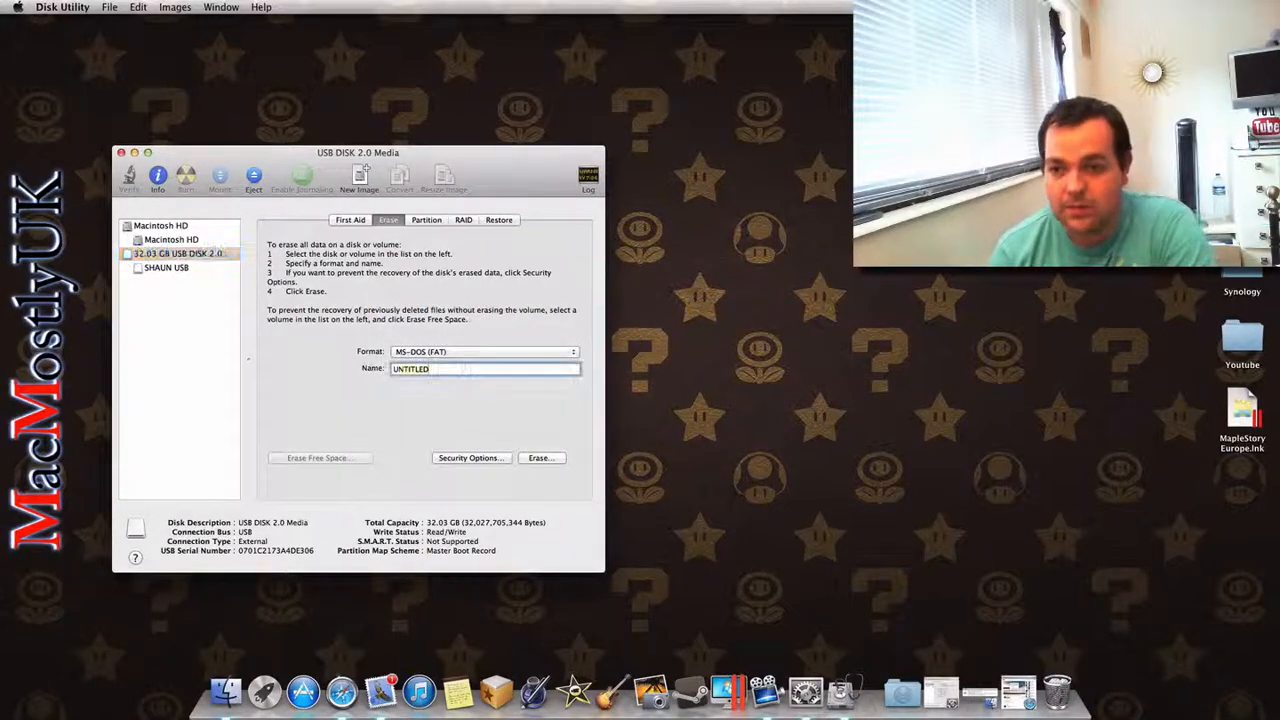
{"action": "double_click", "coordinate": [461, 369]}
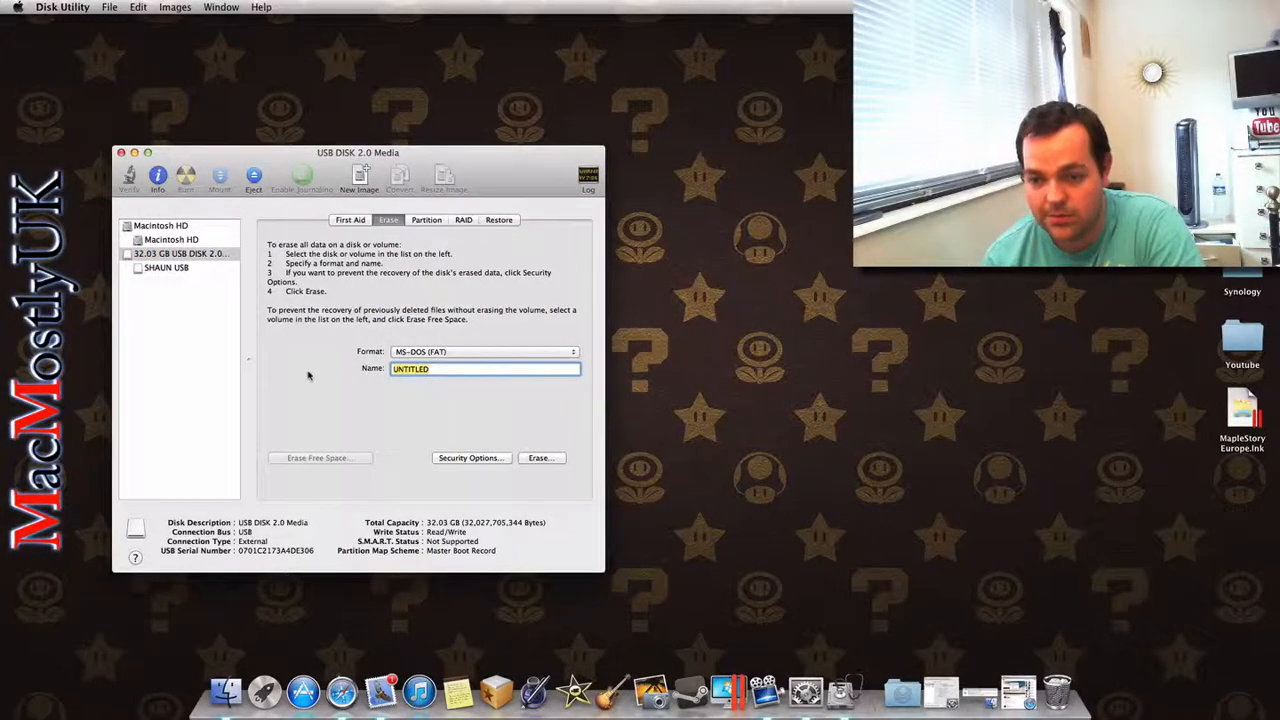
{"action": "left_click", "coordinate": [472, 459]}
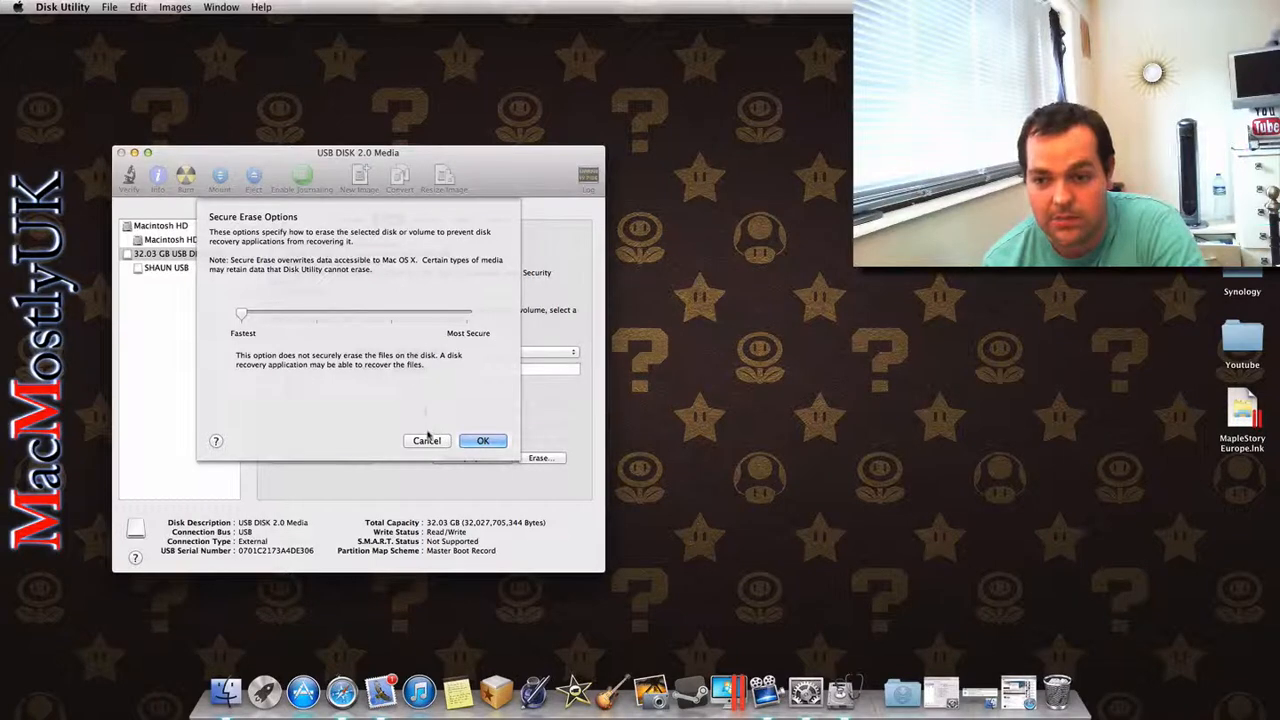
{"action": "left_click", "coordinate": [483, 441]}
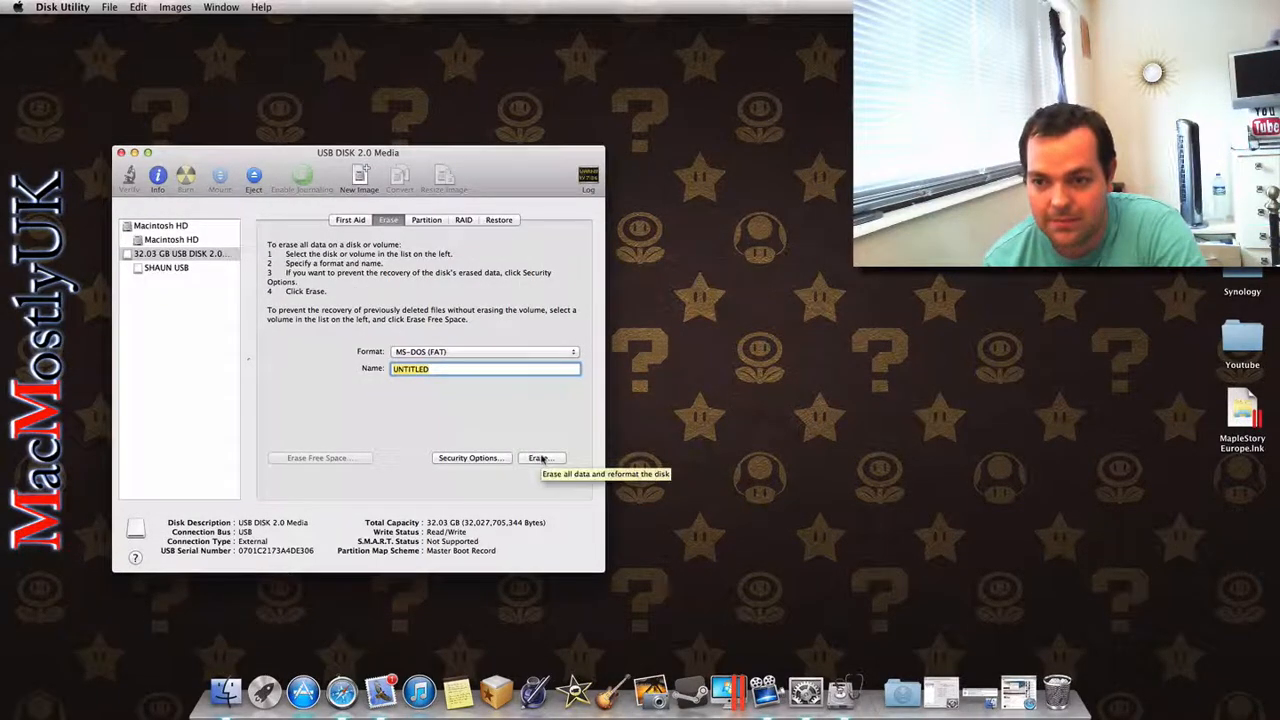
Step: Set the USB disk's partition layout to 3 partitions
{"action": "left_click", "coordinate": [430, 220]}
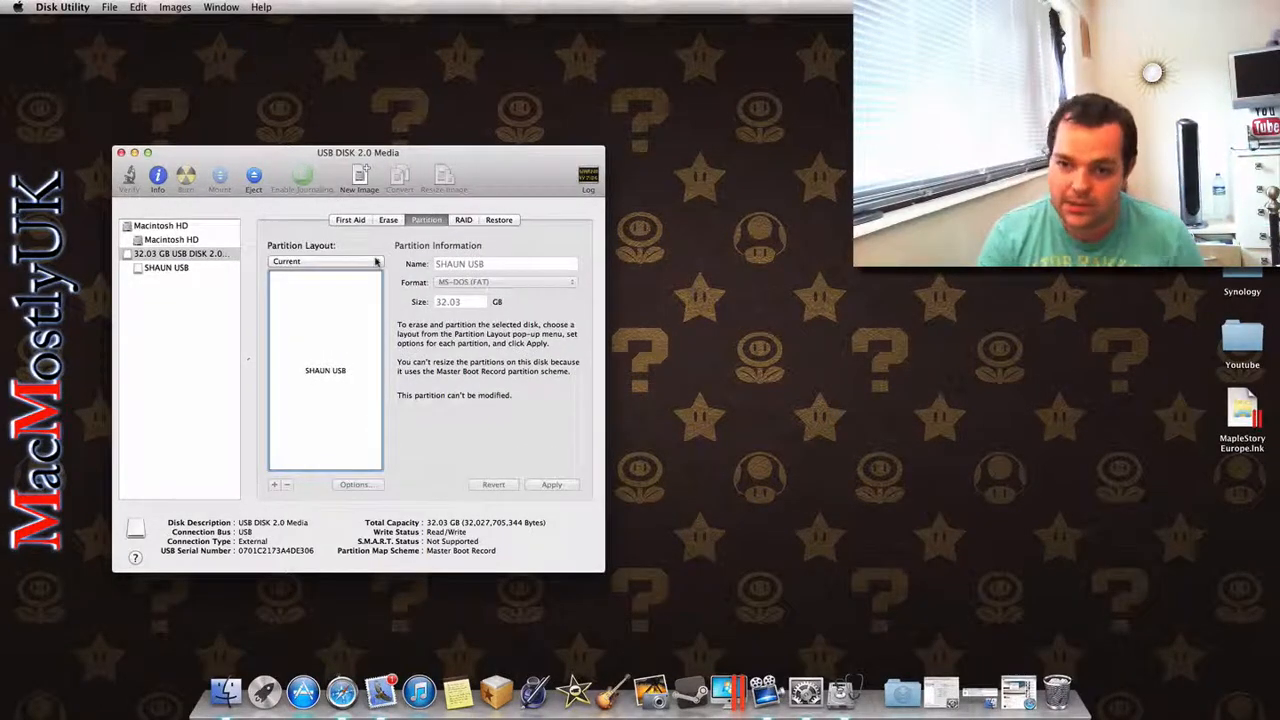
{"action": "left_click", "coordinate": [377, 261]}
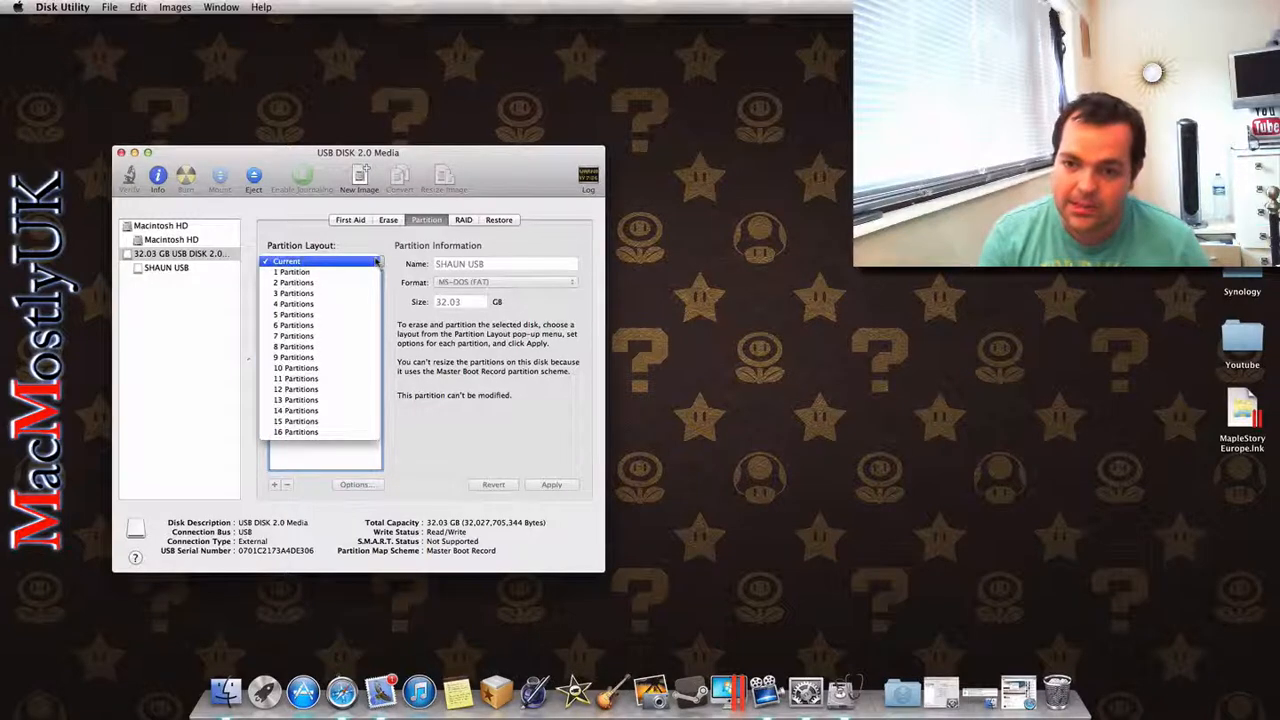
{"action": "left_click", "coordinate": [337, 292]}
{"action": "left_click", "coordinate": [337, 292]}
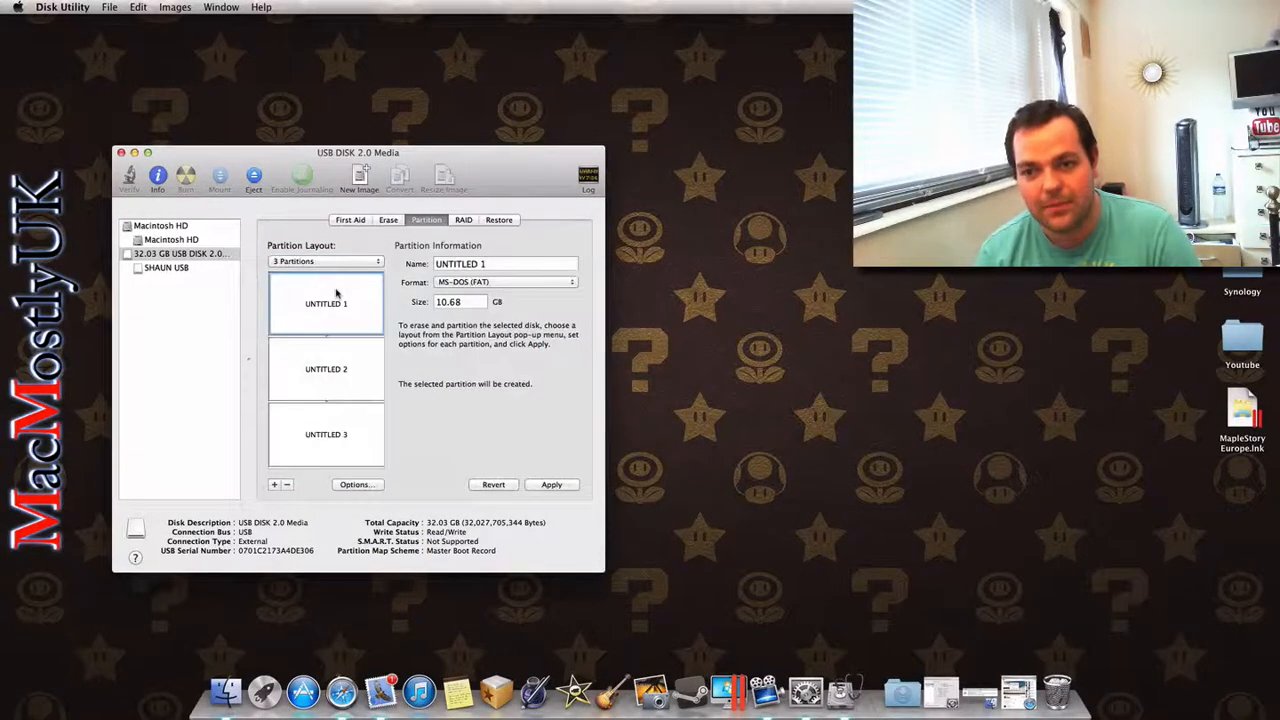
Step: Name the first partition of the new layout FAT
{"action": "left_click", "coordinate": [507, 263]}
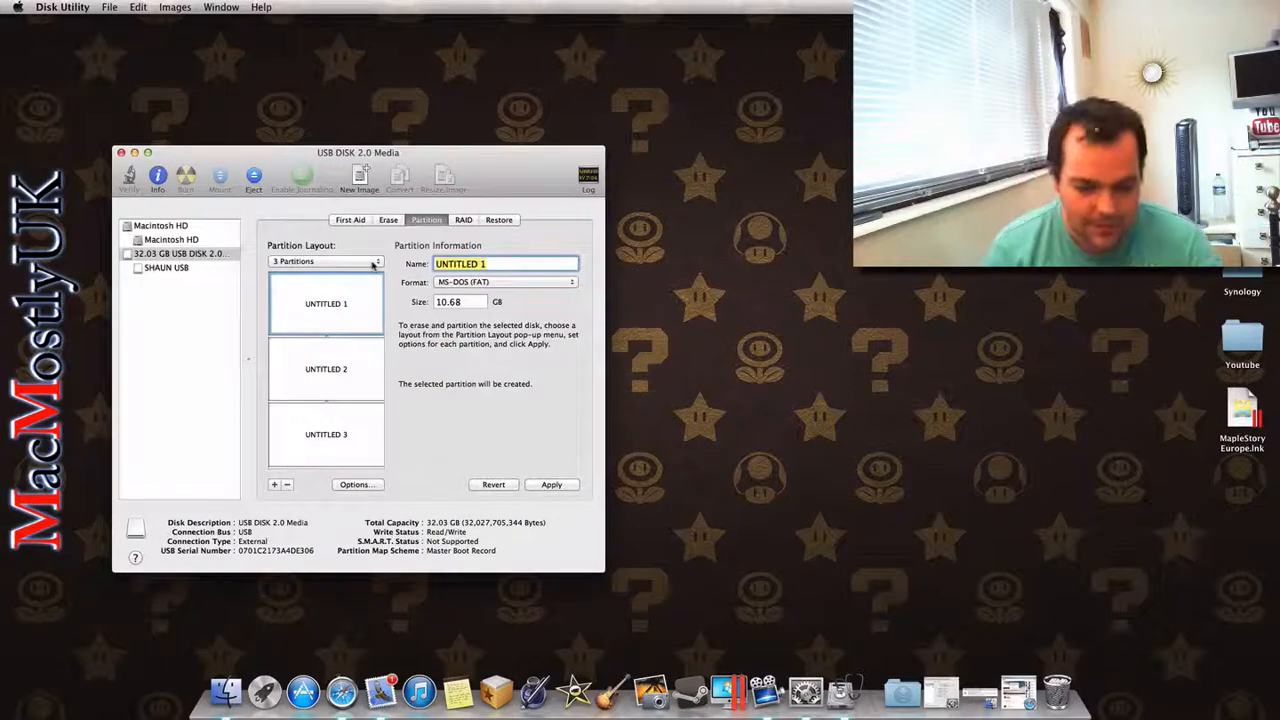
{"action": "type", "text": "WINDOW"}
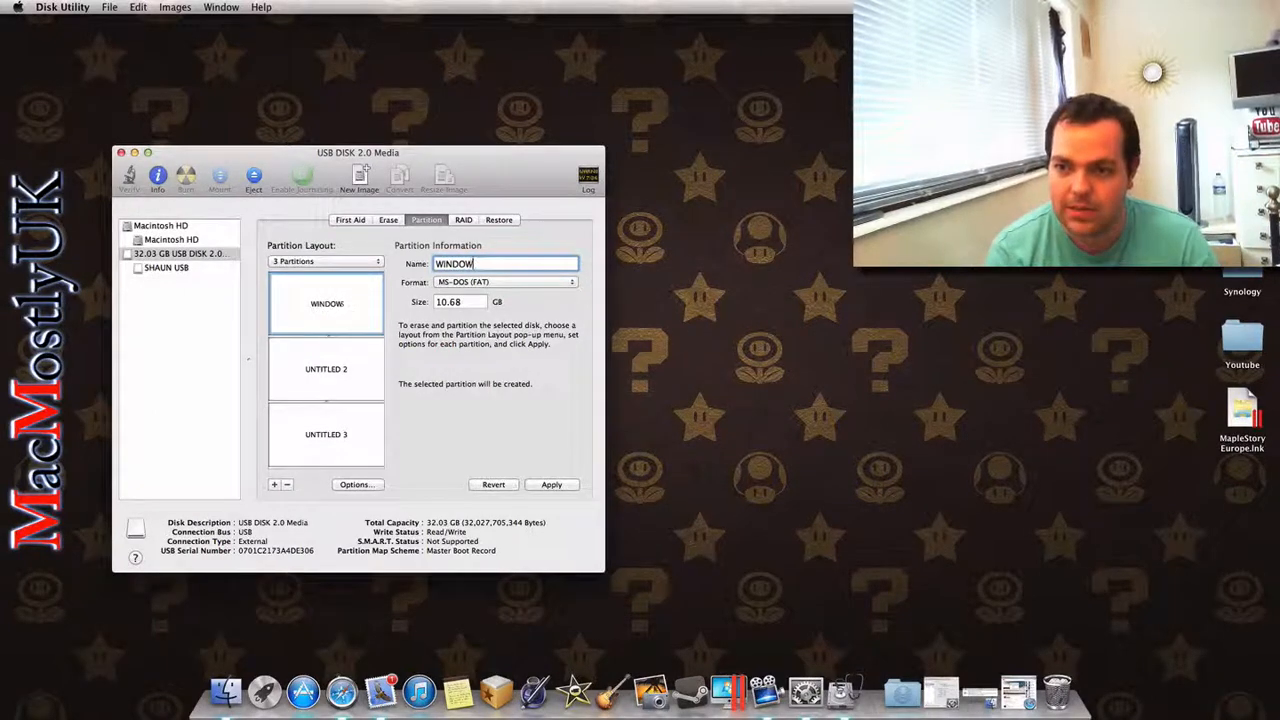
{"action": "key", "text": "BackSpace"}
{"action": "key", "text": "BackSpace"}
{"action": "key", "text": "BackSpace"}
{"action": "key", "text": "BackSpace"}
{"action": "key", "text": "BackSpace"}
{"action": "key", "text": "BackSpace"}
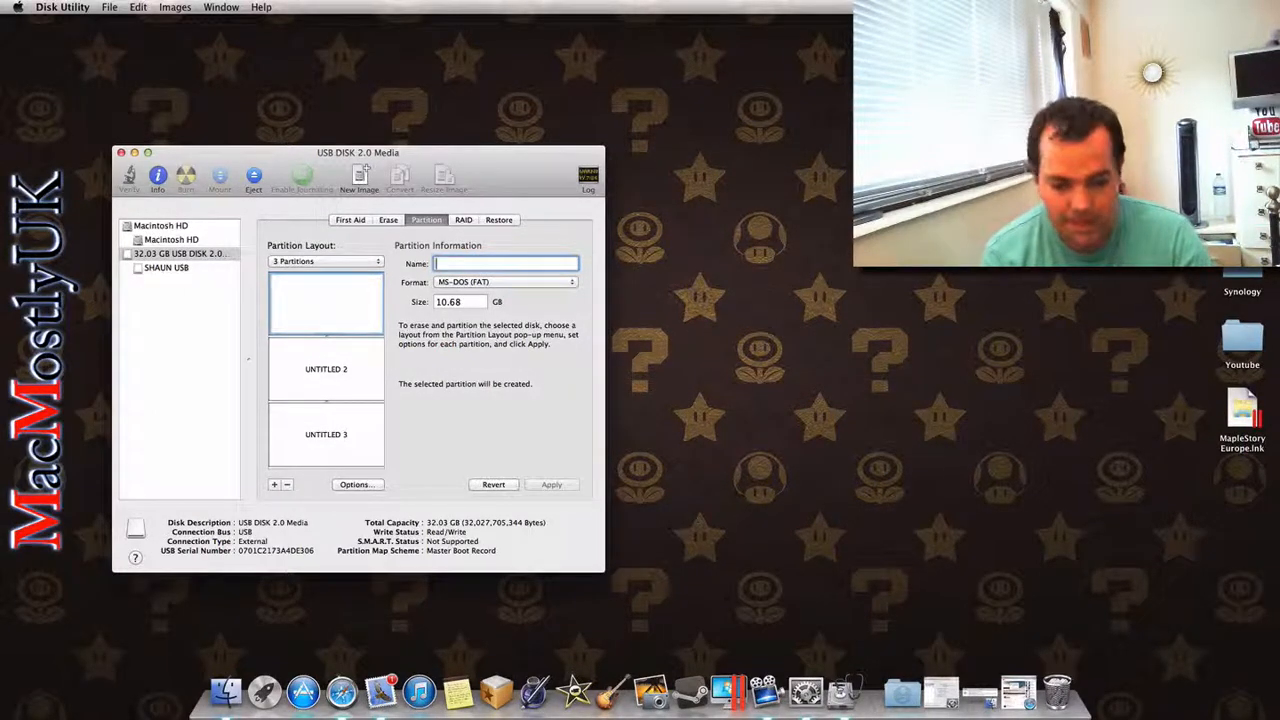
{"action": "type", "text": "FAT"}
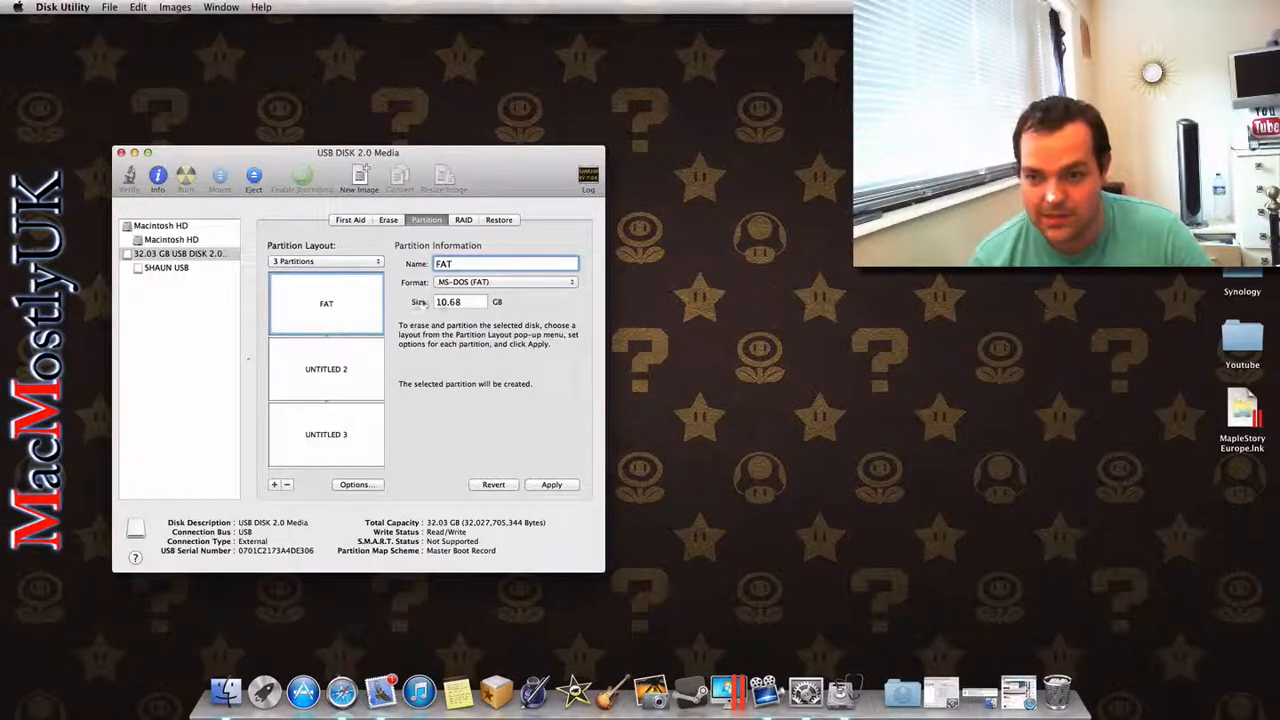
{"action": "key", "text": "Tab"}
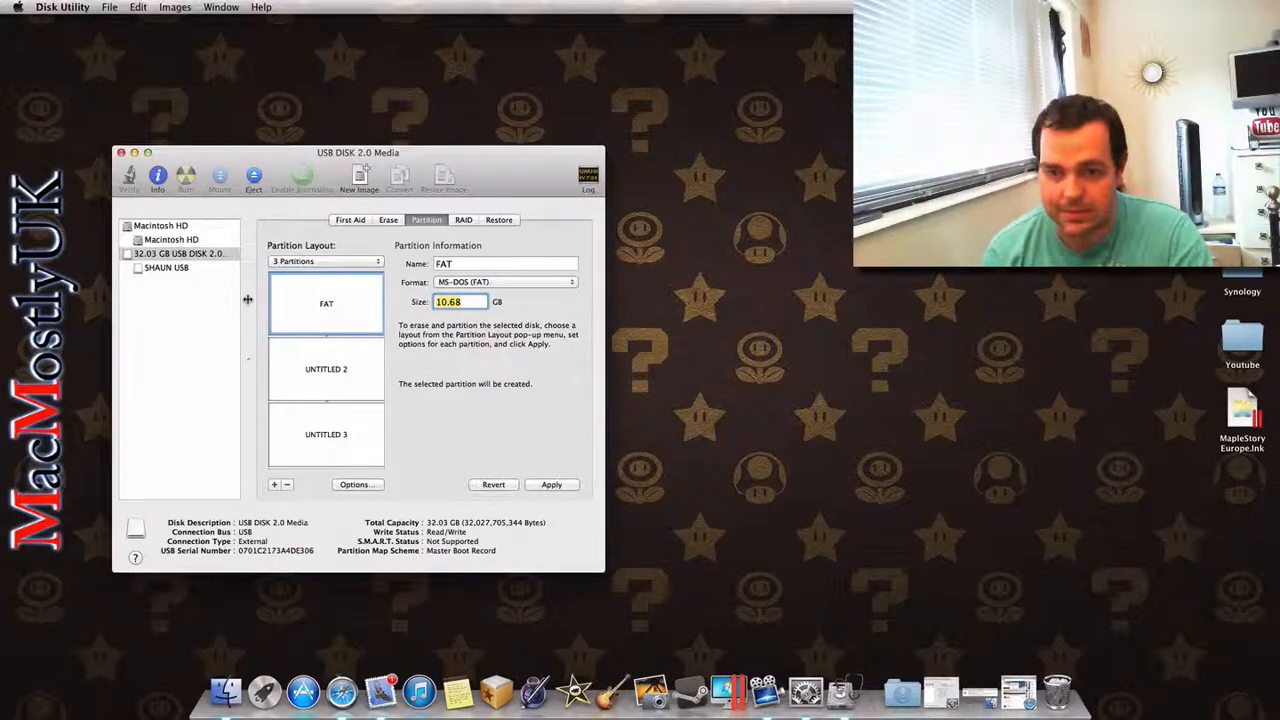
{"action": "type", "text": "20.00"}
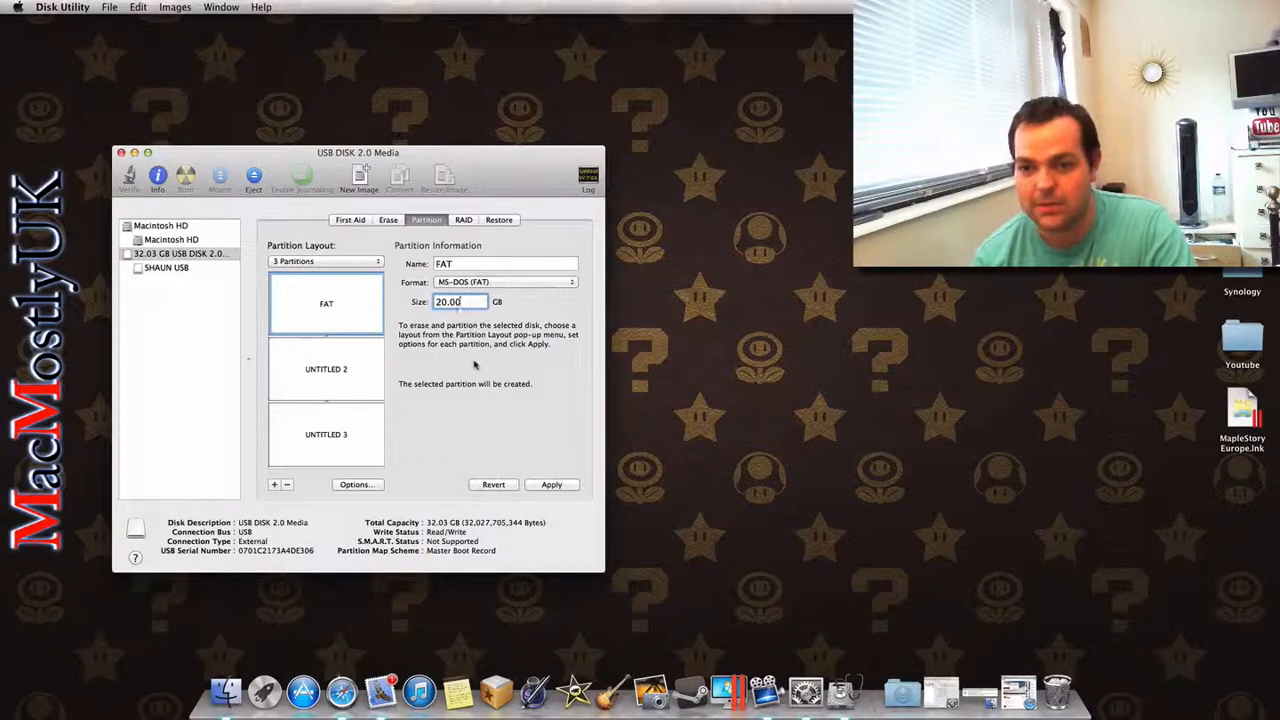
{"action": "left_click", "coordinate": [556, 485]}
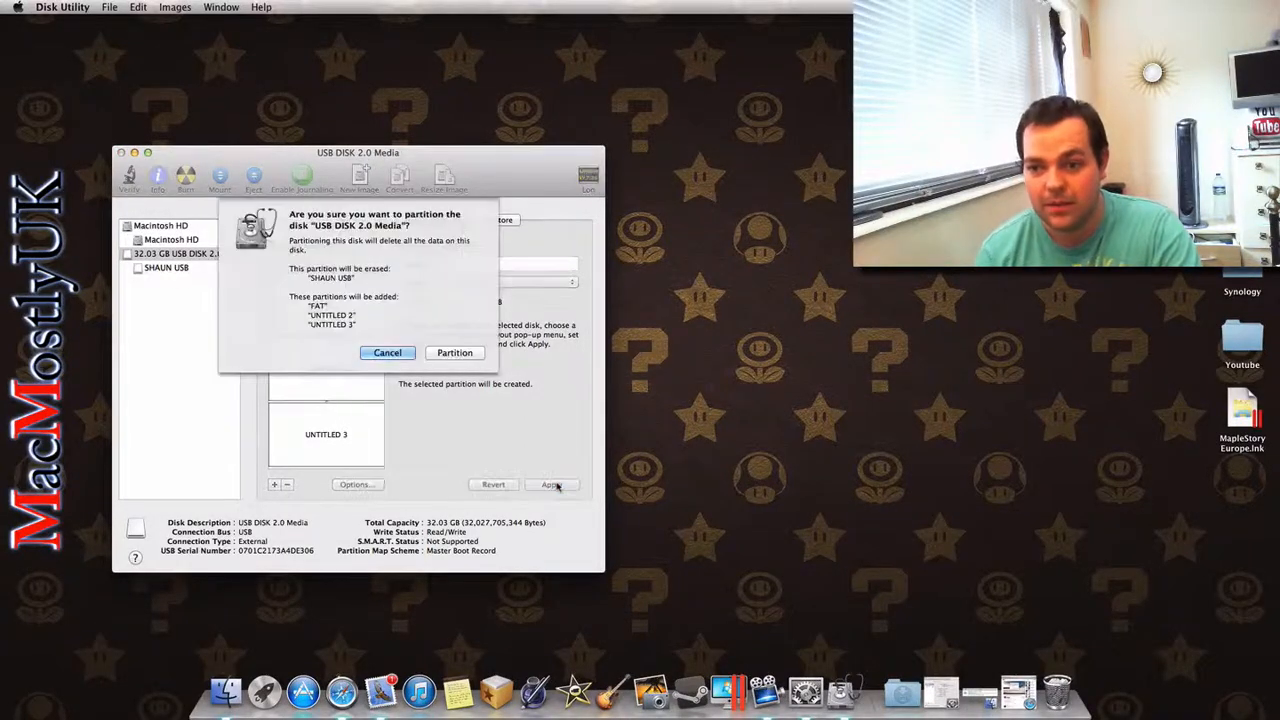
{"action": "left_click", "coordinate": [405, 356]}
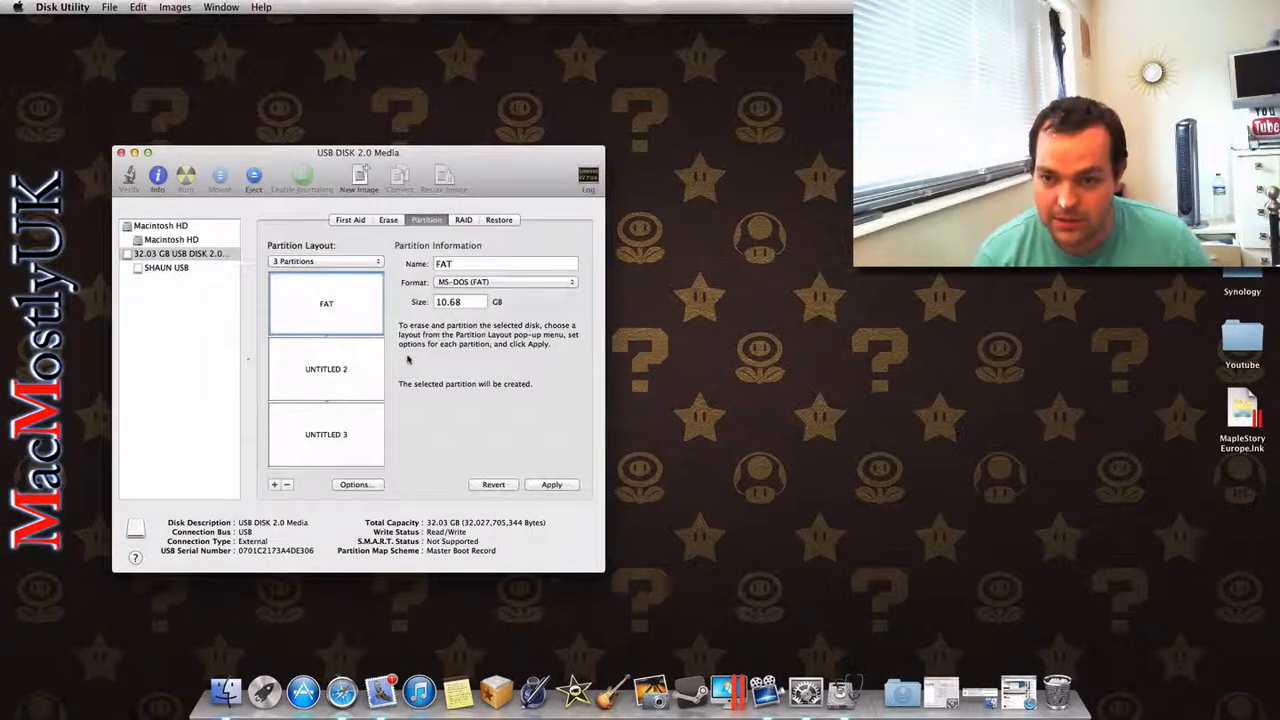
Step: Set the size of the FAT partition to 20.00 GB
{"action": "left_click", "coordinate": [363, 368]}
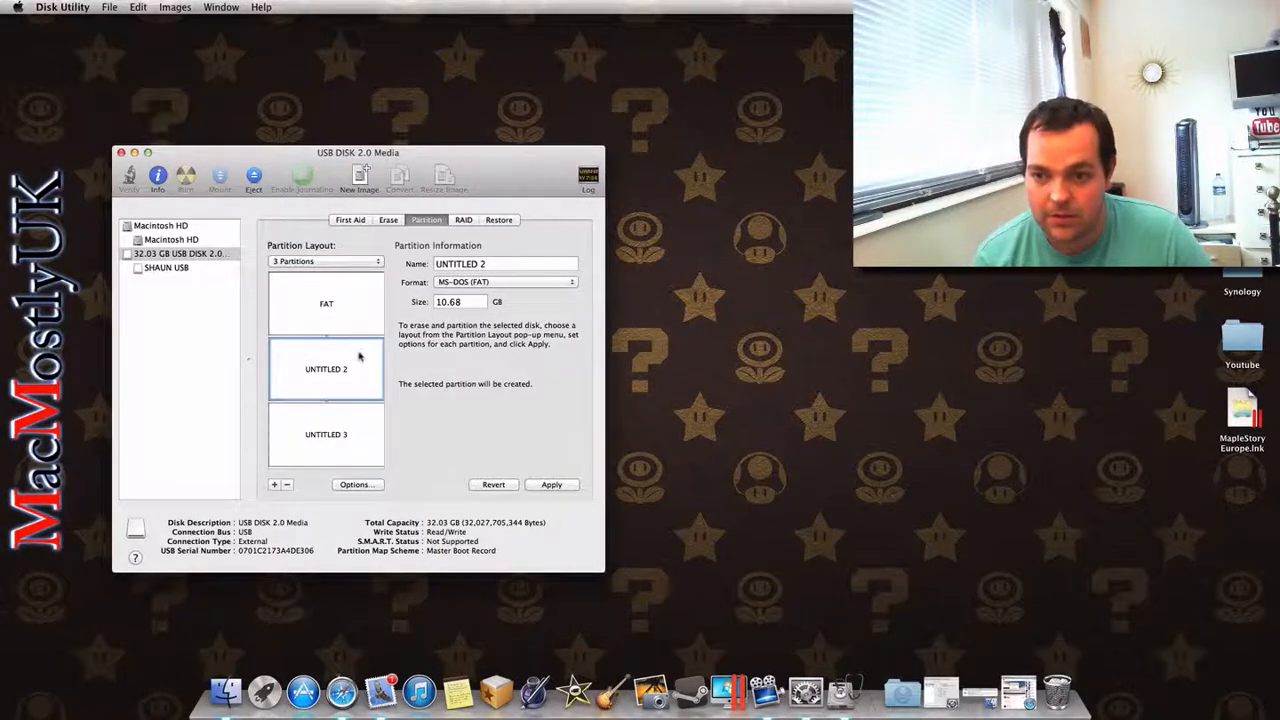
{"action": "left_click", "coordinate": [352, 310]}
{"action": "left_click", "coordinate": [349, 389]}
{"action": "left_click", "coordinate": [336, 305]}
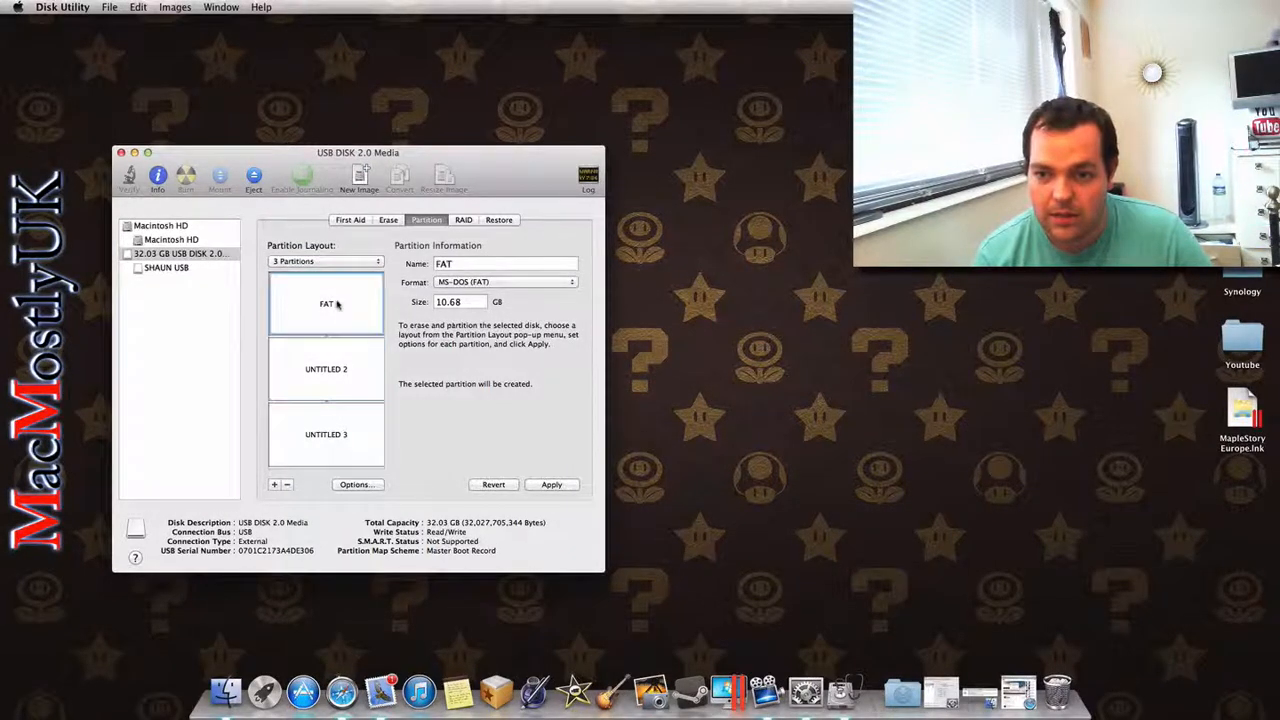
{"action": "double_click", "coordinate": [470, 301]}
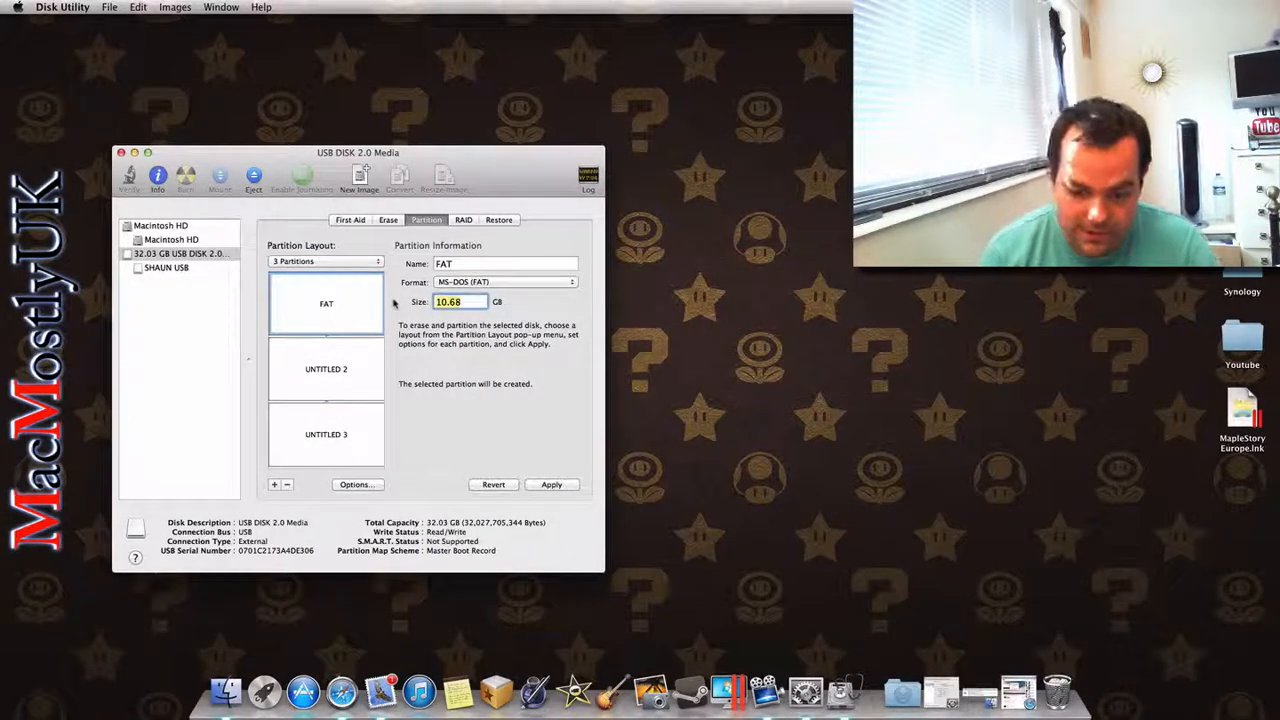
{"action": "type", "text": "20"}
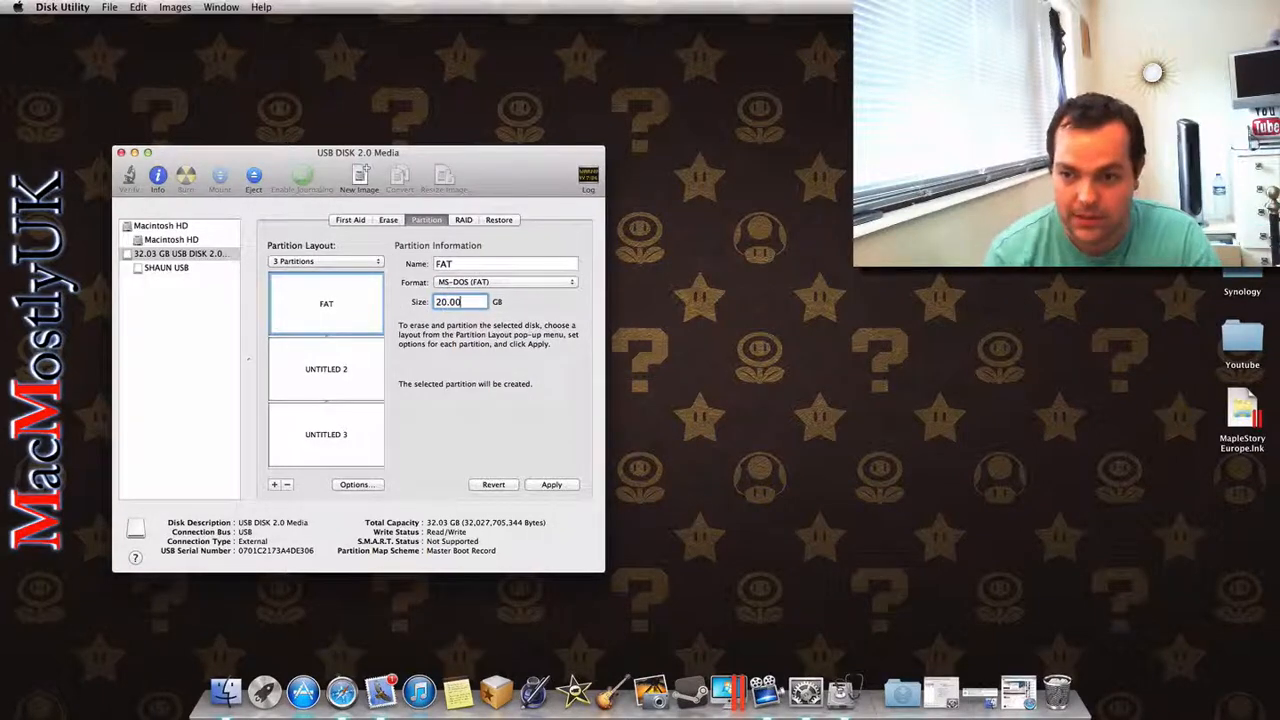
{"action": "left_click", "coordinate": [340, 364]}
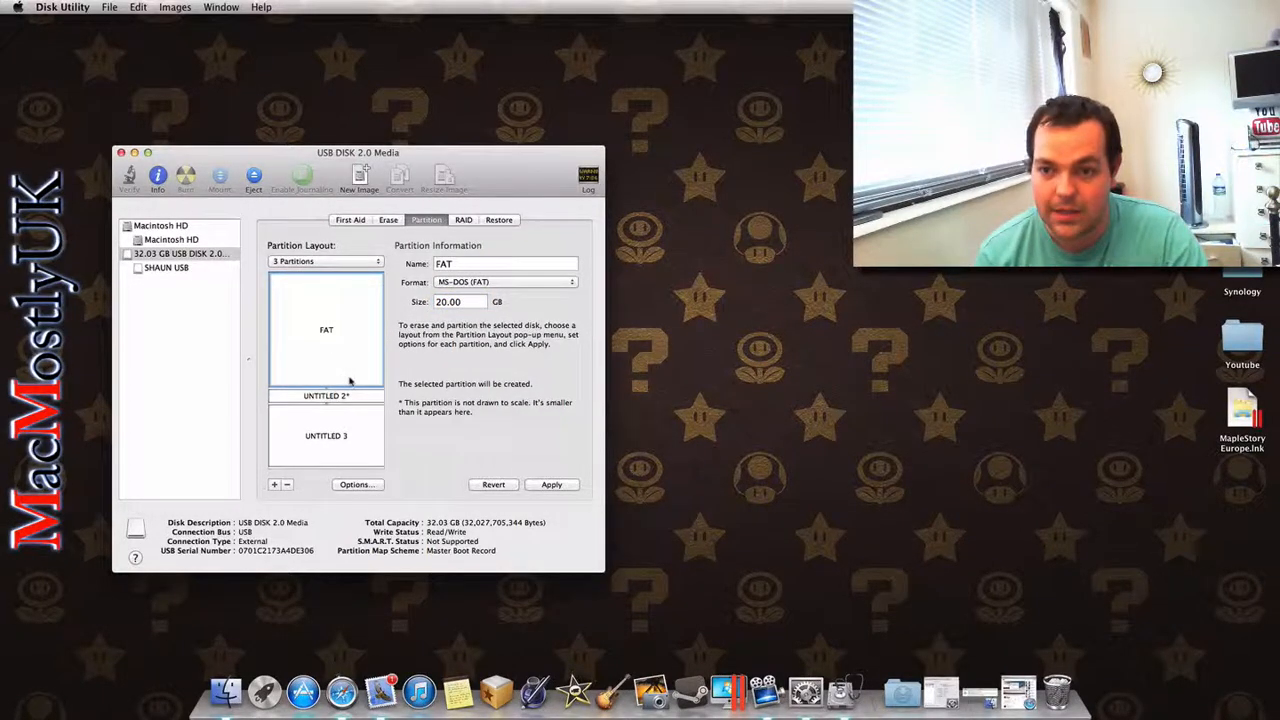
Step: Set the second partition's format to Mac OS Extended (Journaled) and its size to 5.00 GB
{"action": "left_click", "coordinate": [345, 396]}
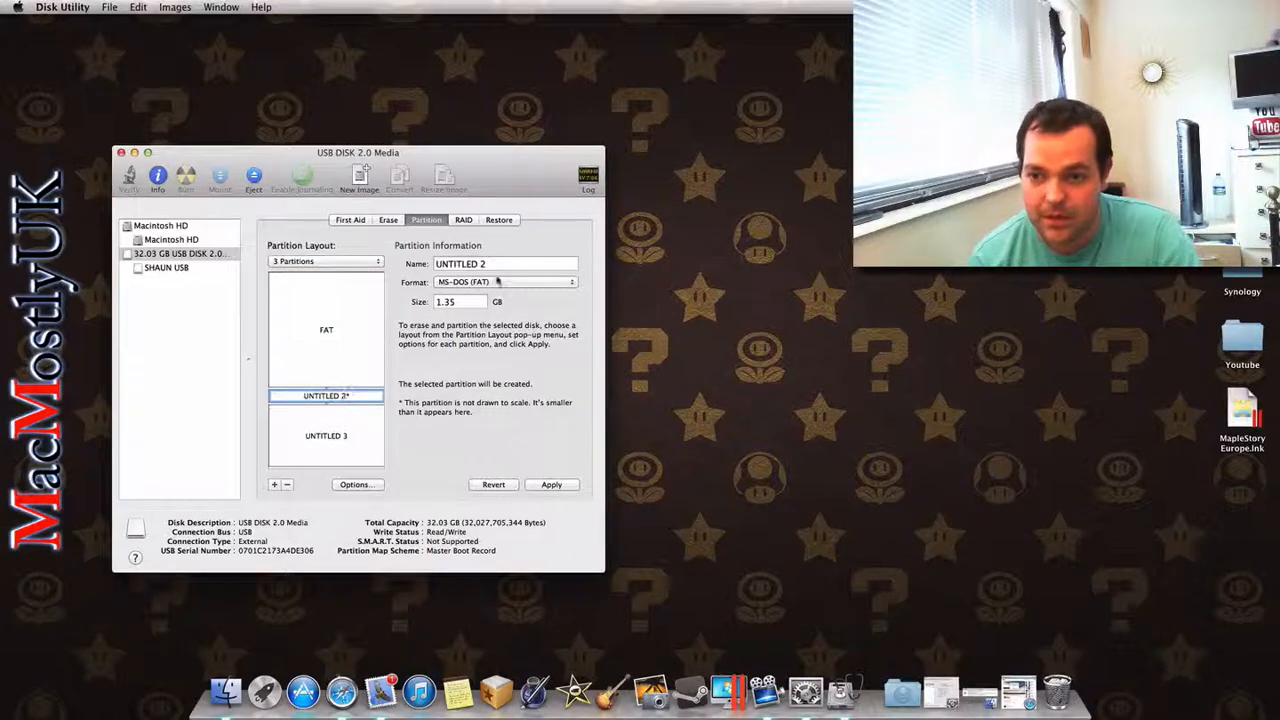
{"action": "left_click", "coordinate": [485, 287]}
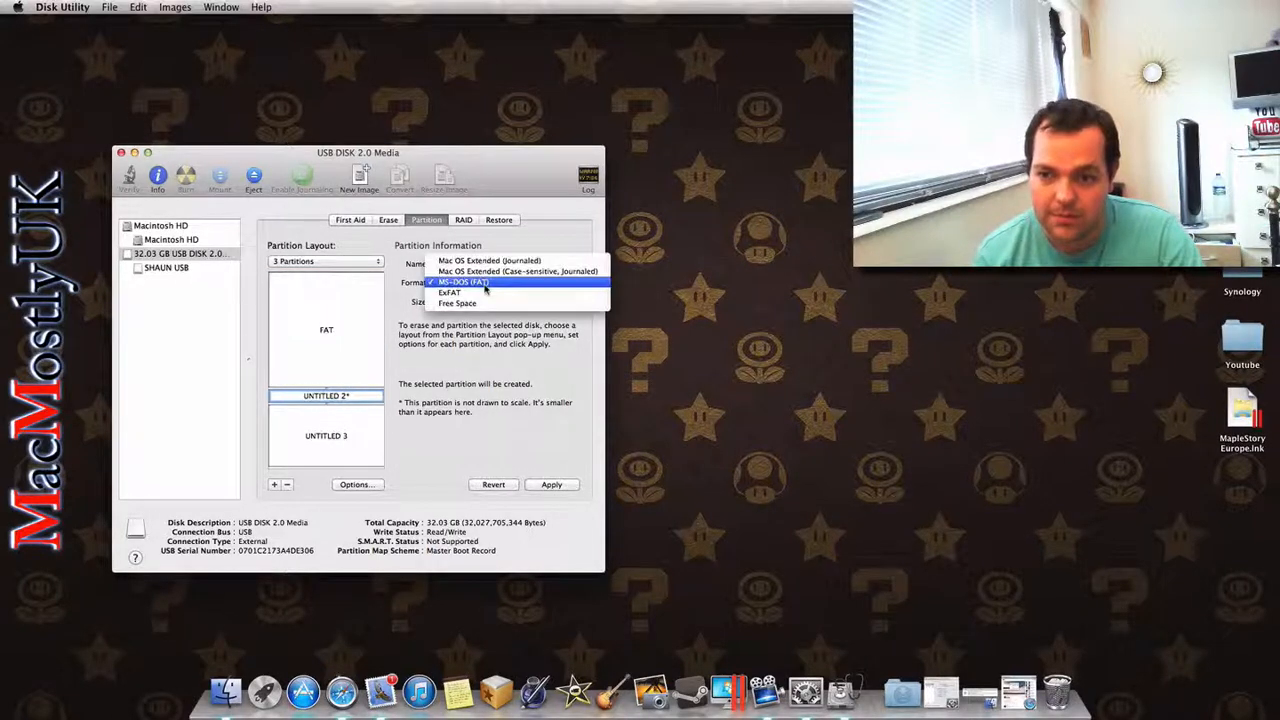
{"action": "left_click", "coordinate": [498, 261]}
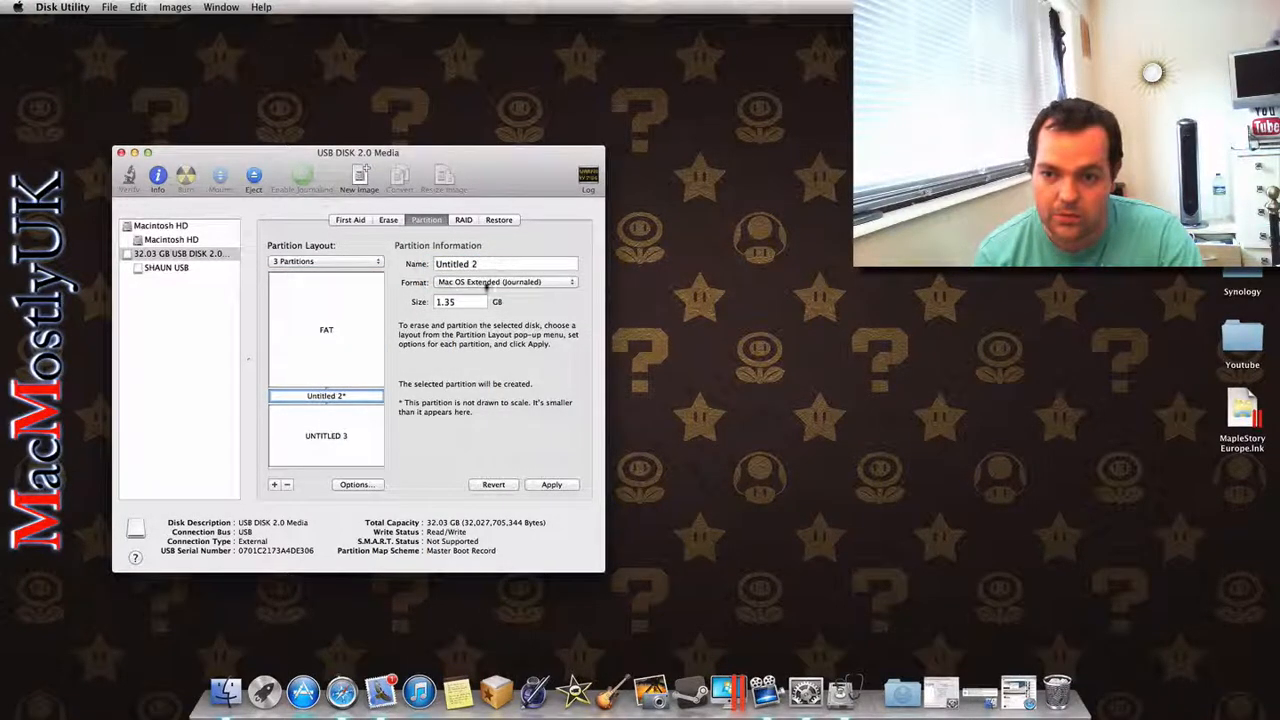
{"action": "left_click_drag", "start_coordinate": [474, 300], "coordinate": [408, 303]}
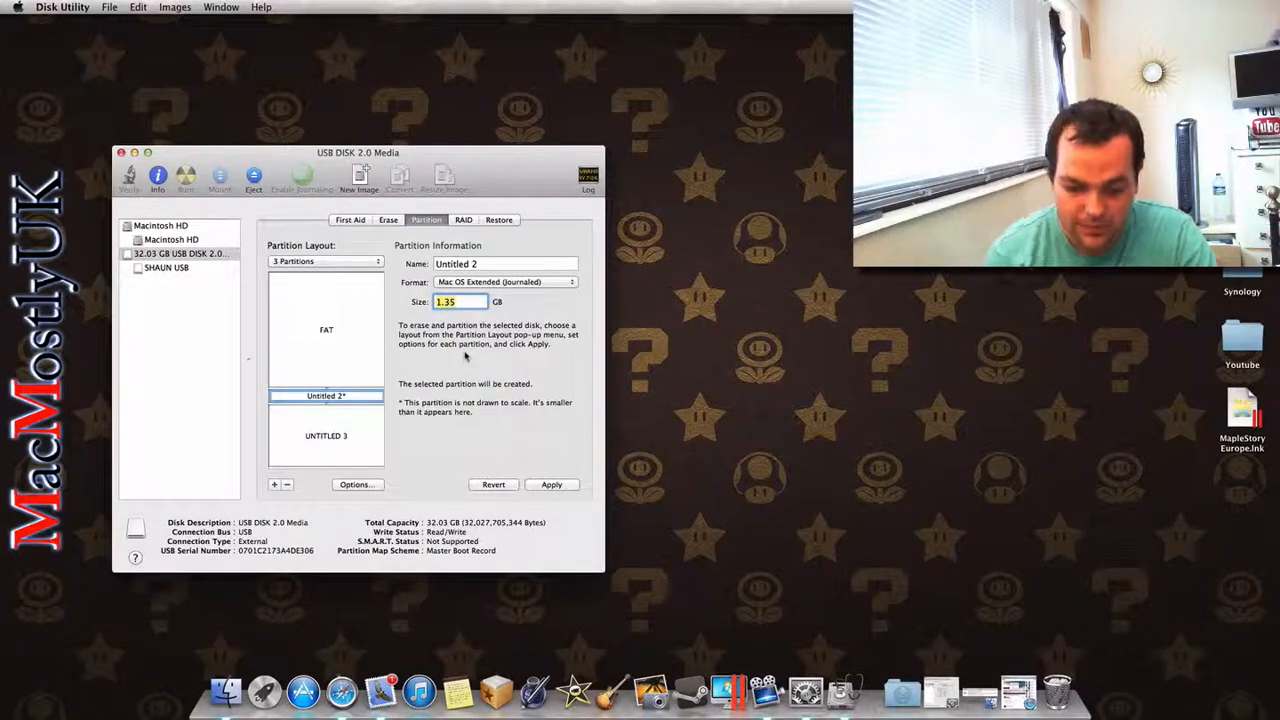
{"action": "type", "text": "5"}
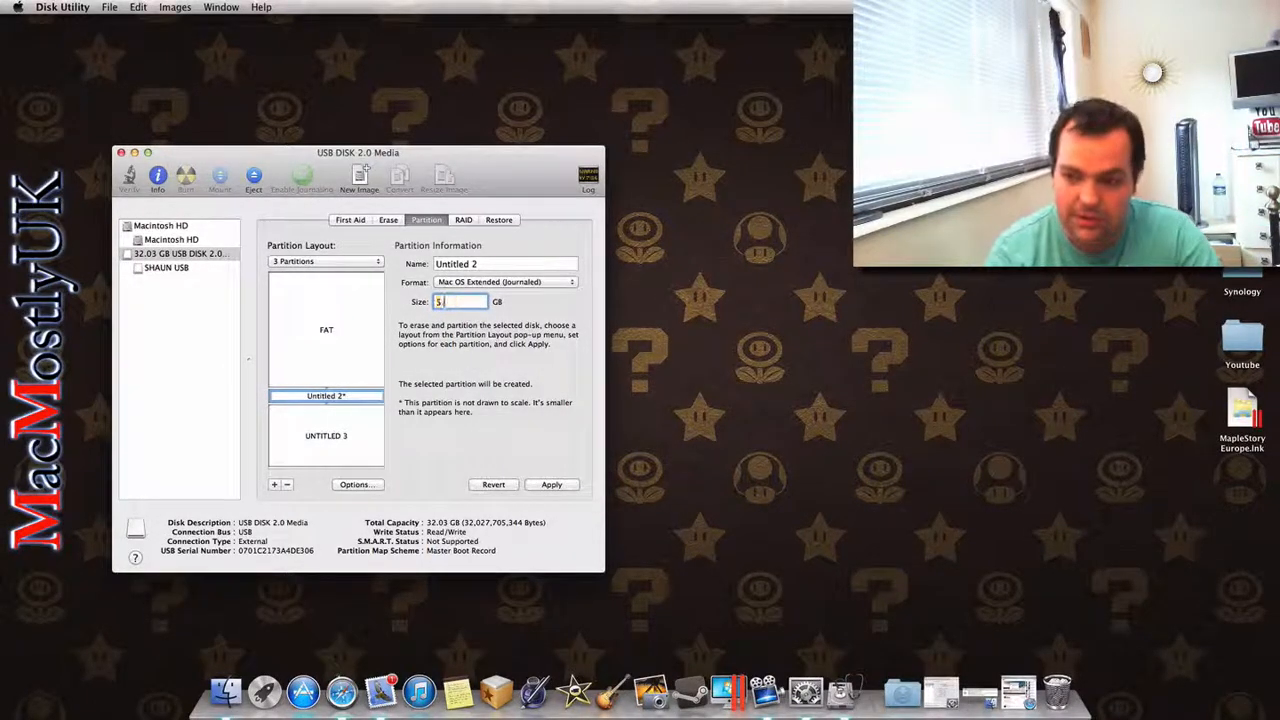
{"action": "type", "text": ".00"}
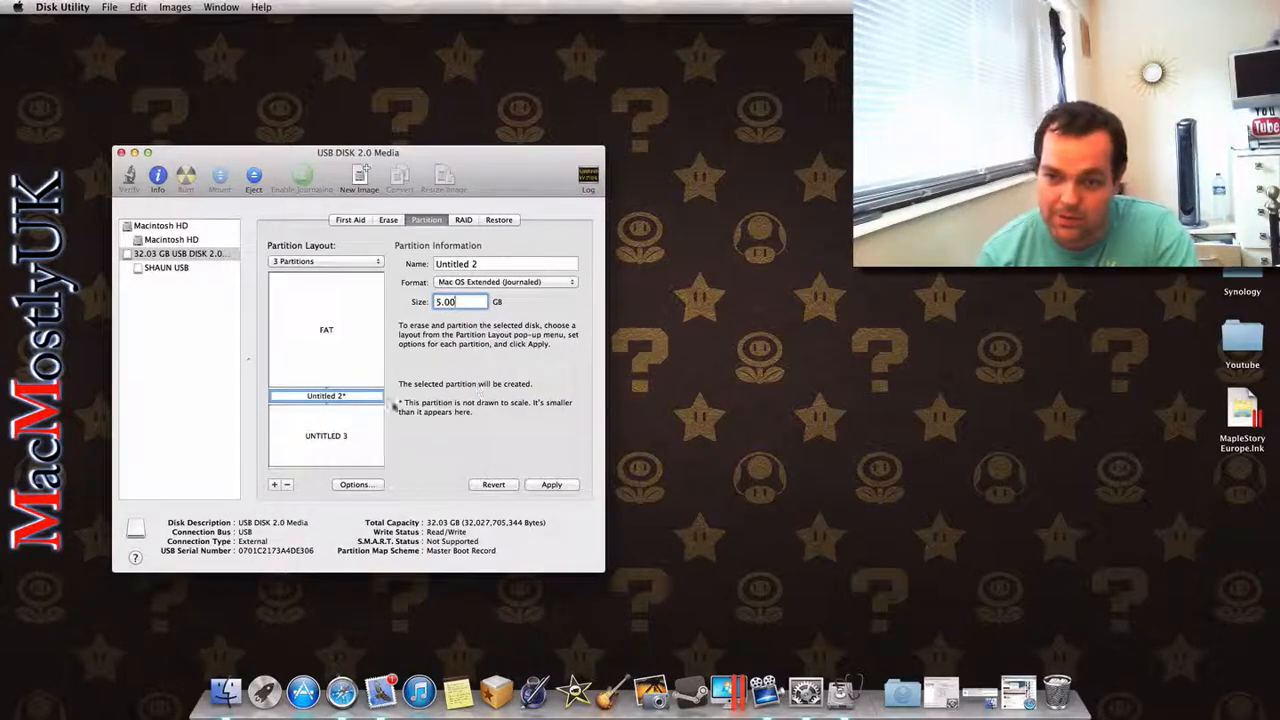
{"action": "key", "text": "Return"}
Step: Set the third partition's format to ExFAT
{"action": "left_click", "coordinate": [350, 445]}
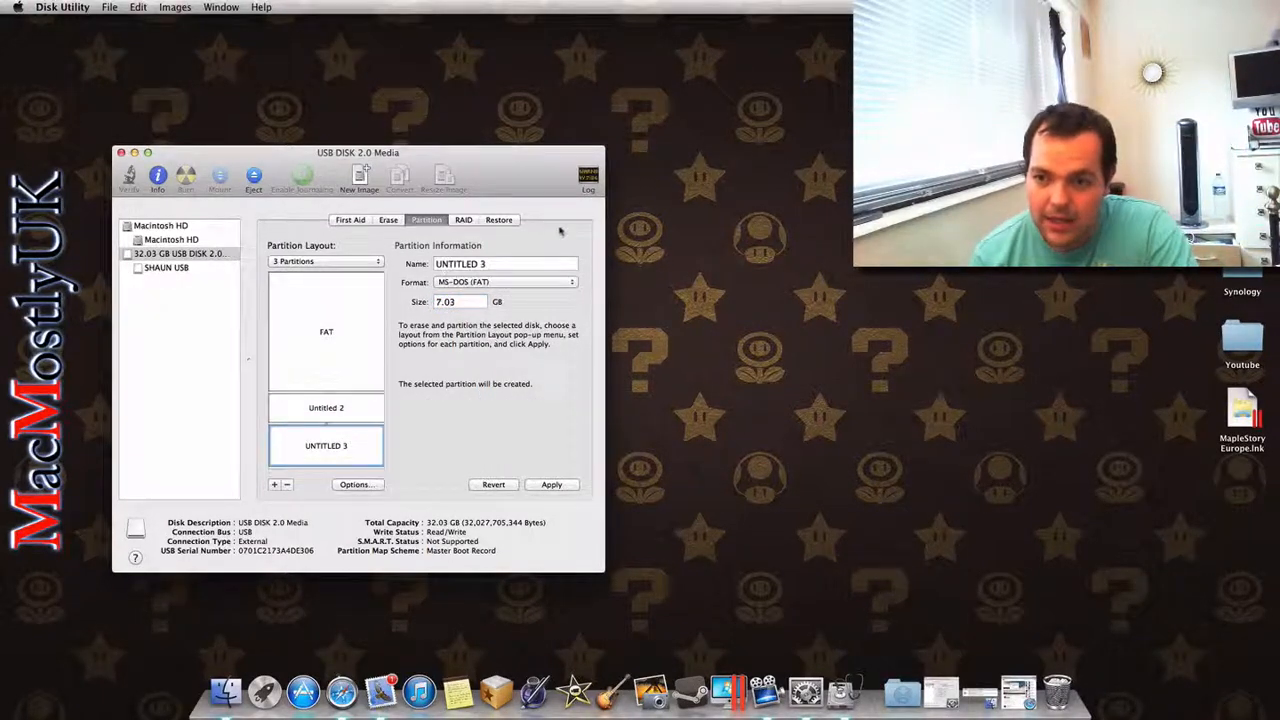
{"action": "left_click", "coordinate": [513, 282]}
{"action": "left_click", "coordinate": [500, 298]}
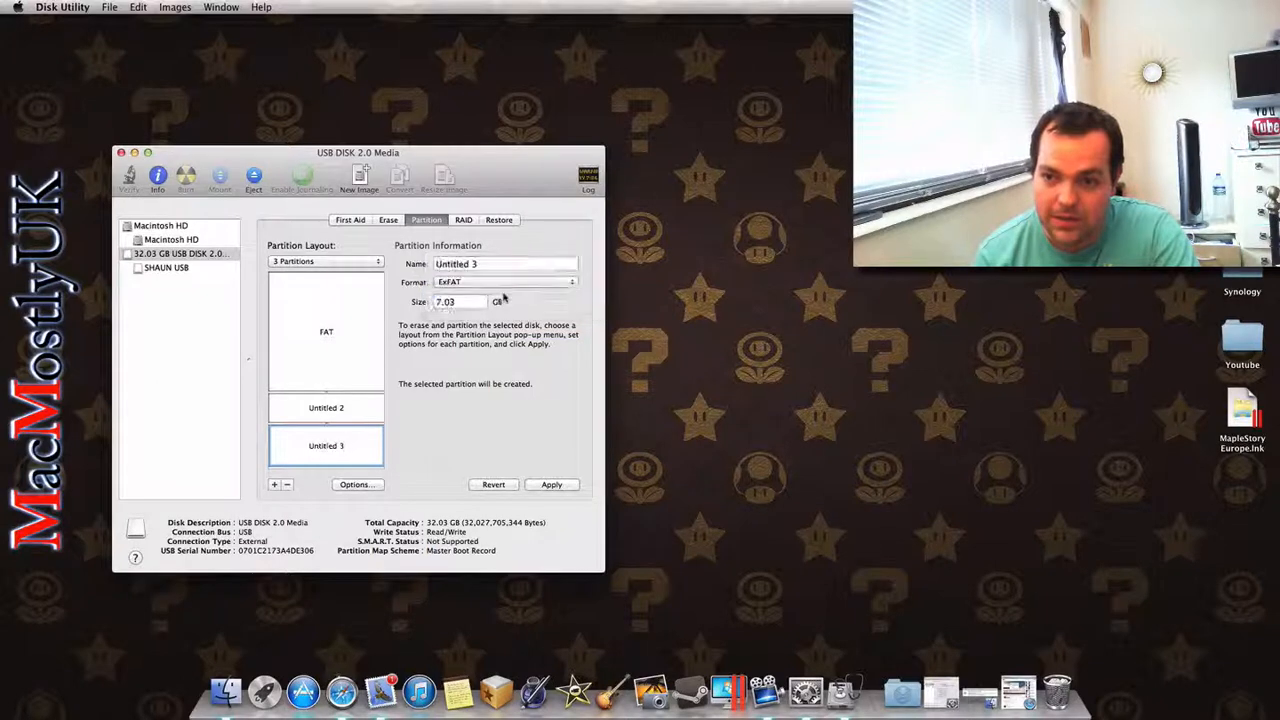
Step: Name the second partition of the layout MAC
{"action": "left_click", "coordinate": [356, 408]}
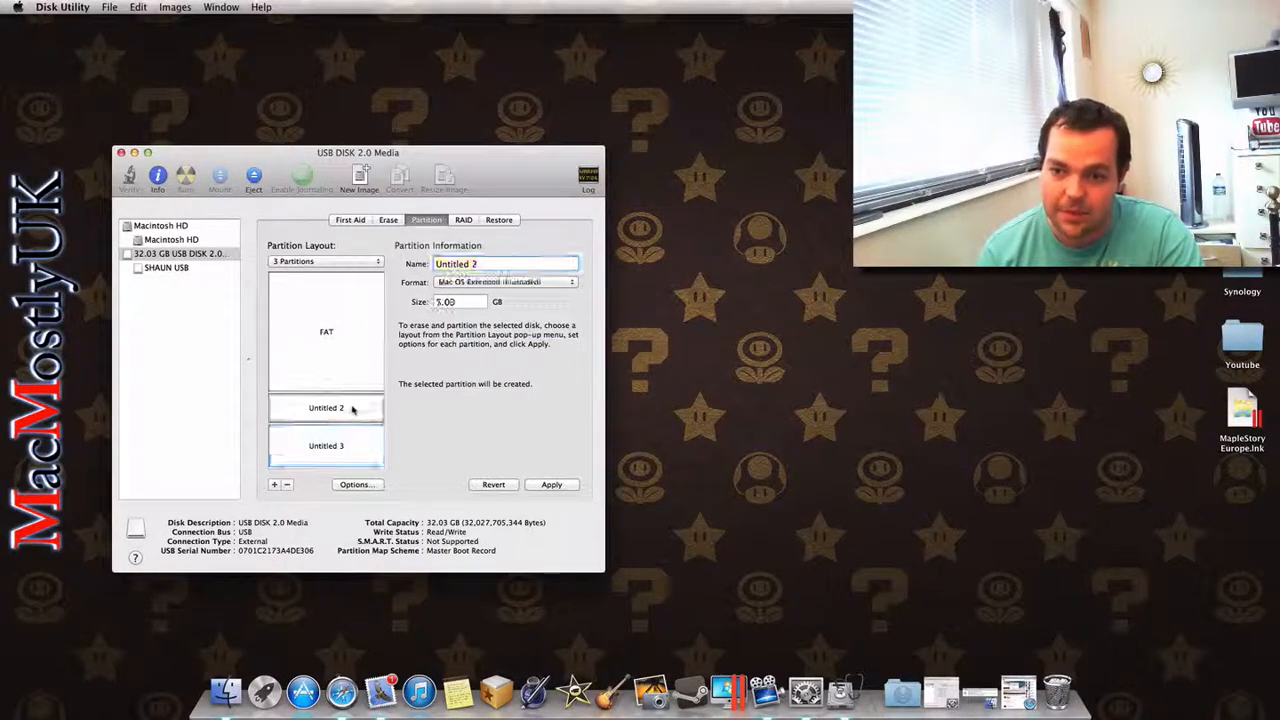
{"action": "left_click_drag", "start_coordinate": [504, 264], "coordinate": [398, 264]}
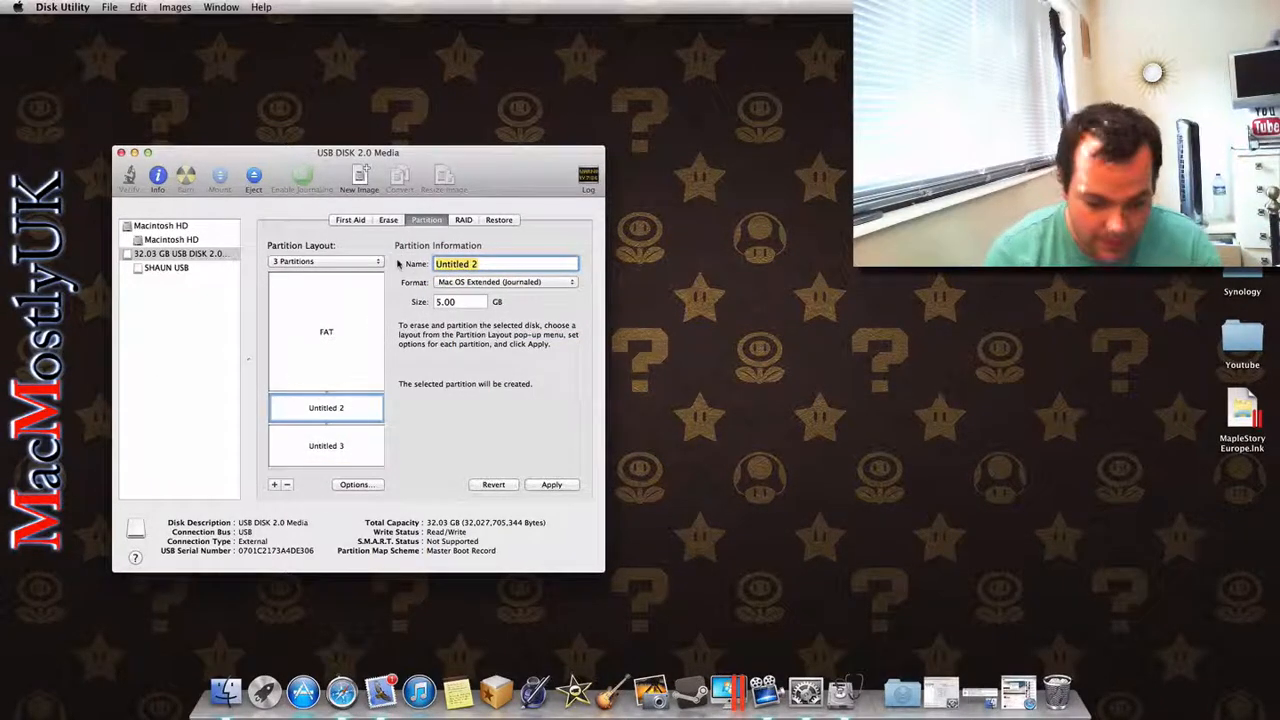
{"action": "type", "text": "MAC"}
Step: Name the third partition of the layout ExFat
{"action": "left_click", "coordinate": [349, 445]}
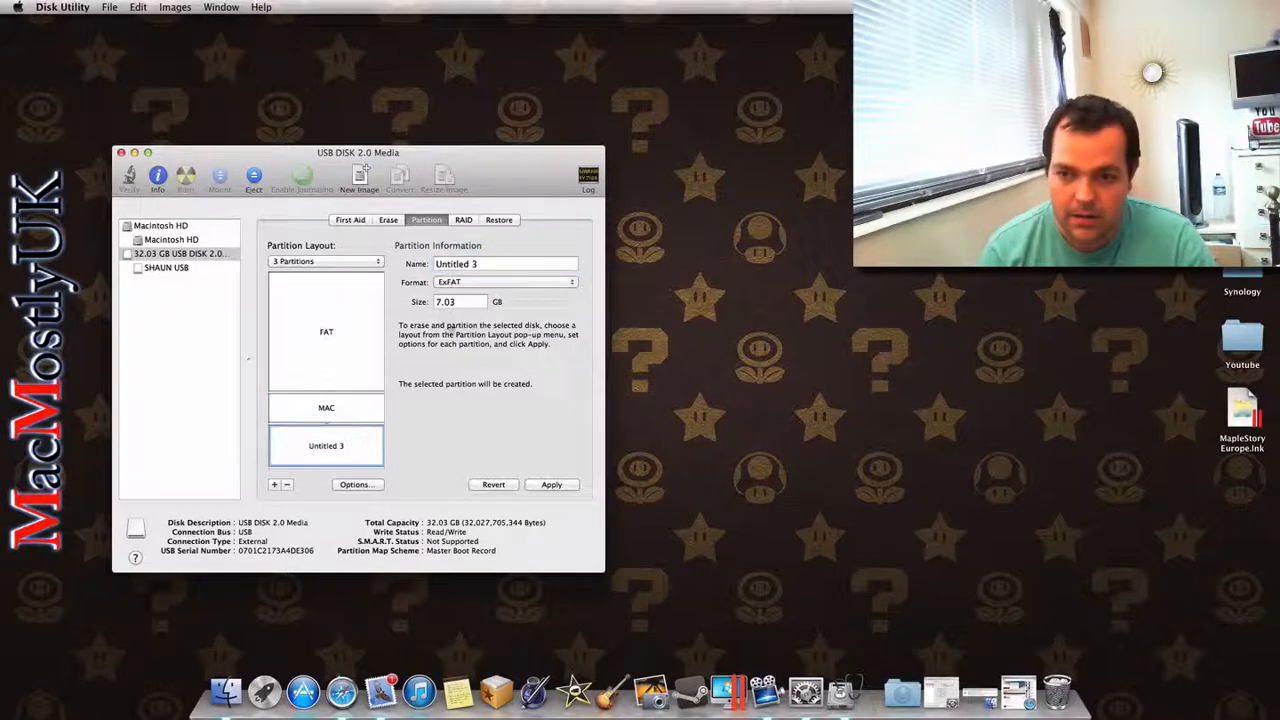
{"action": "left_click_drag", "start_coordinate": [490, 264], "coordinate": [430, 264]}
{"action": "type", "text": "Ex"}
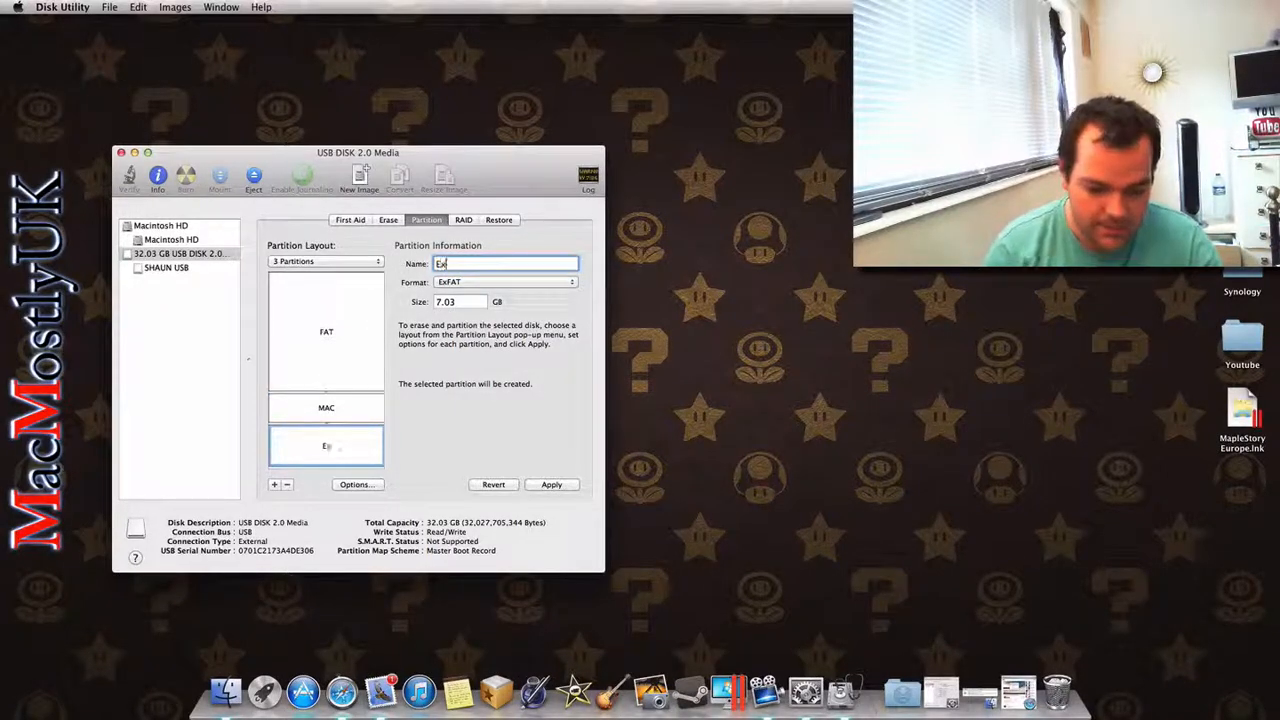
{"action": "type", "text": "Fat"}
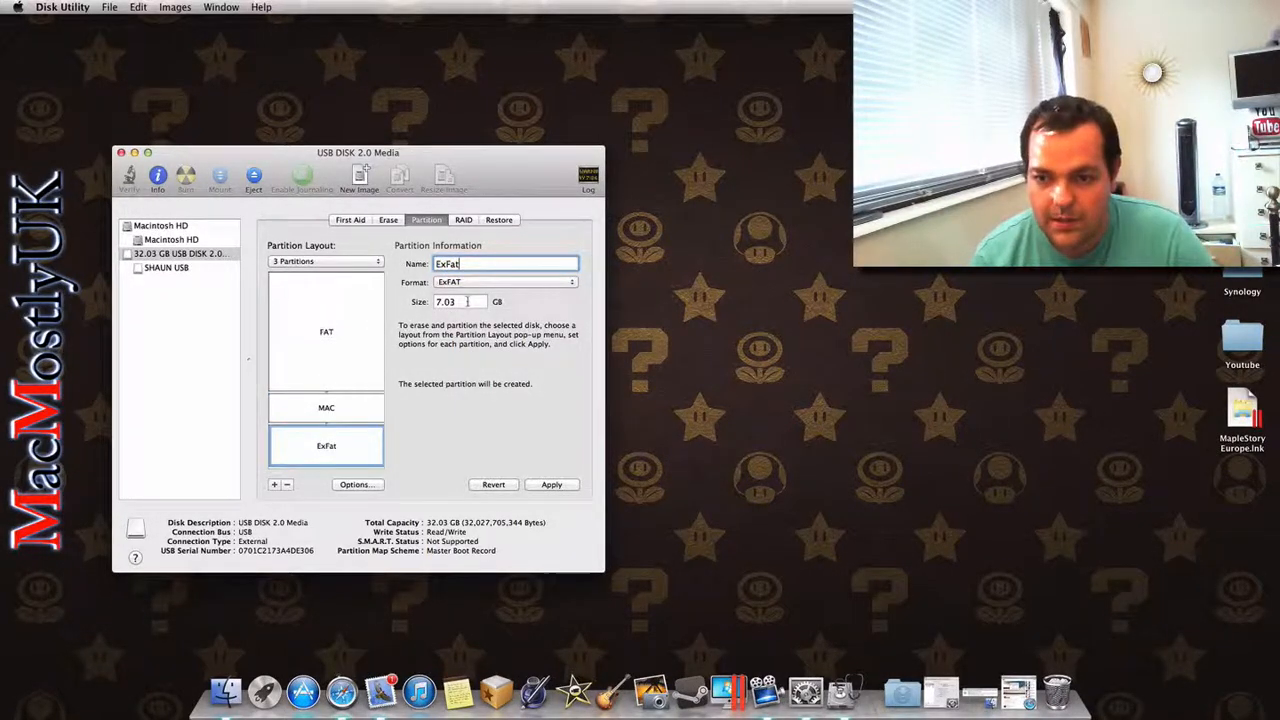
{"action": "key", "text": "Tab"}
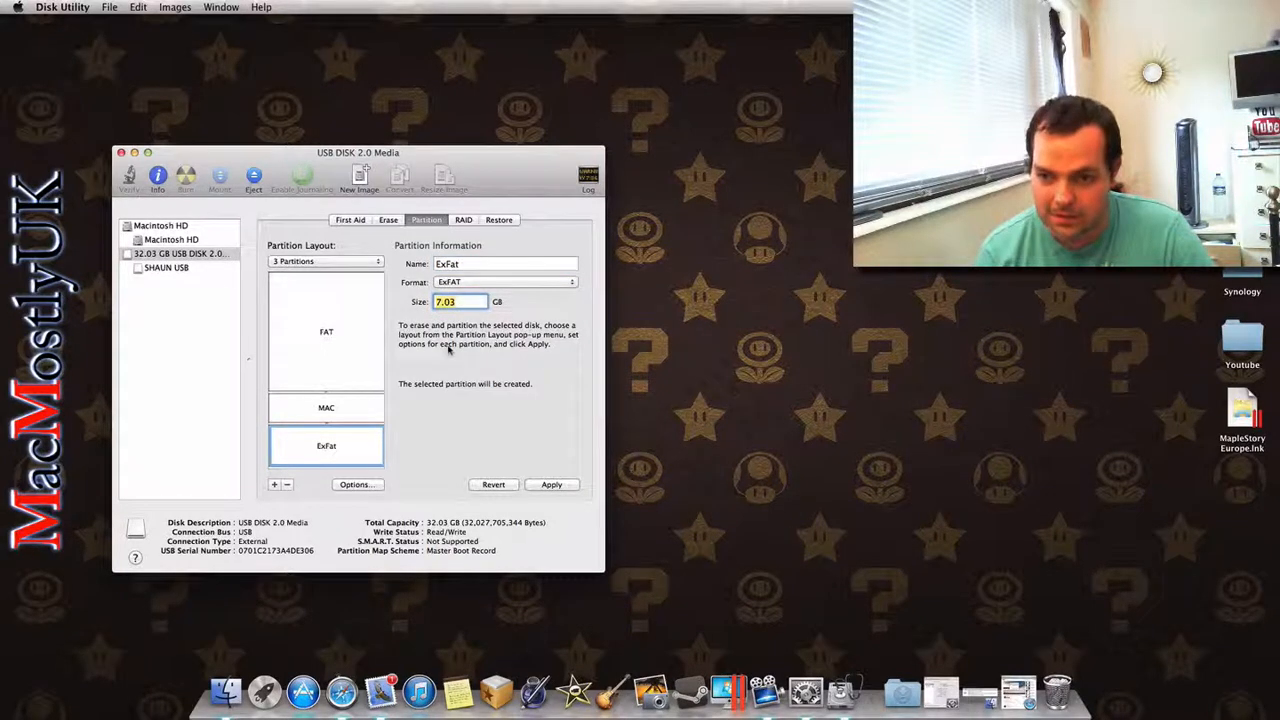
Step: Review the settings of the FAT and MAC partitions in the new layout
{"action": "left_click", "coordinate": [374, 362]}
{"action": "left_click", "coordinate": [363, 407]}
{"action": "left_click", "coordinate": [364, 351]}
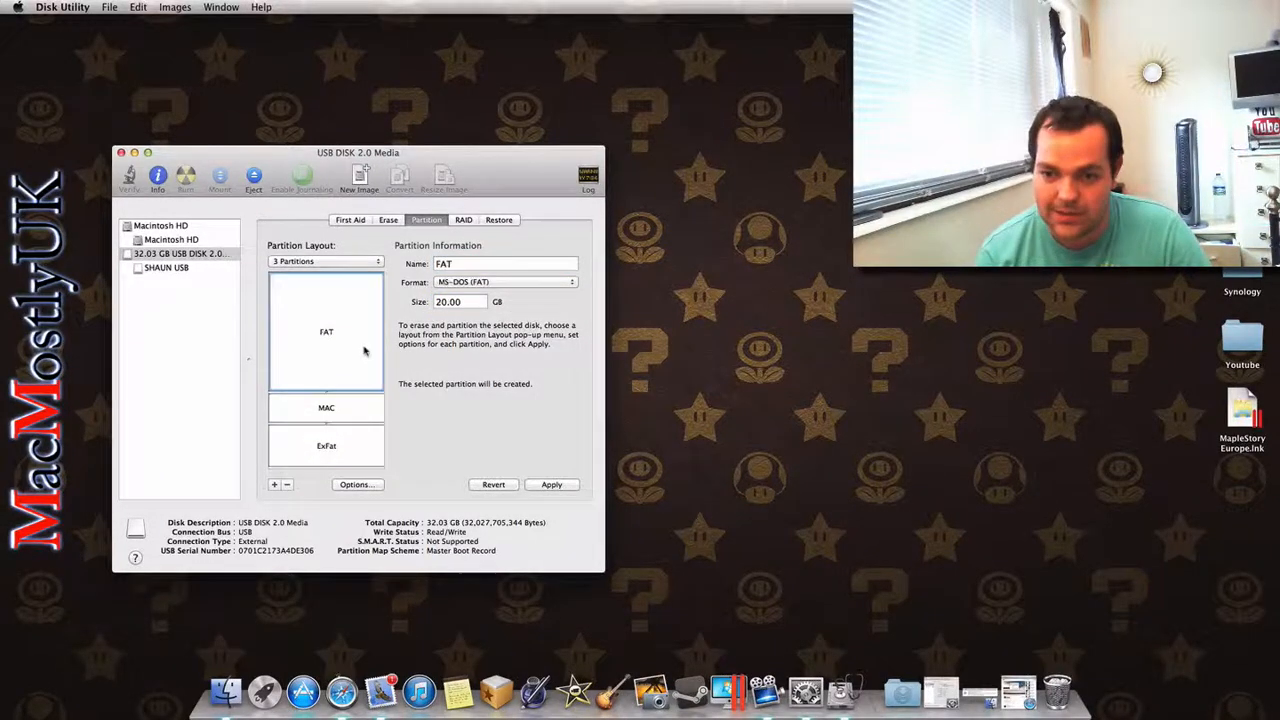
Step: Check the partition scheme options for the USB disk and keep Master Boot Record
{"action": "left_click", "coordinate": [356, 484]}
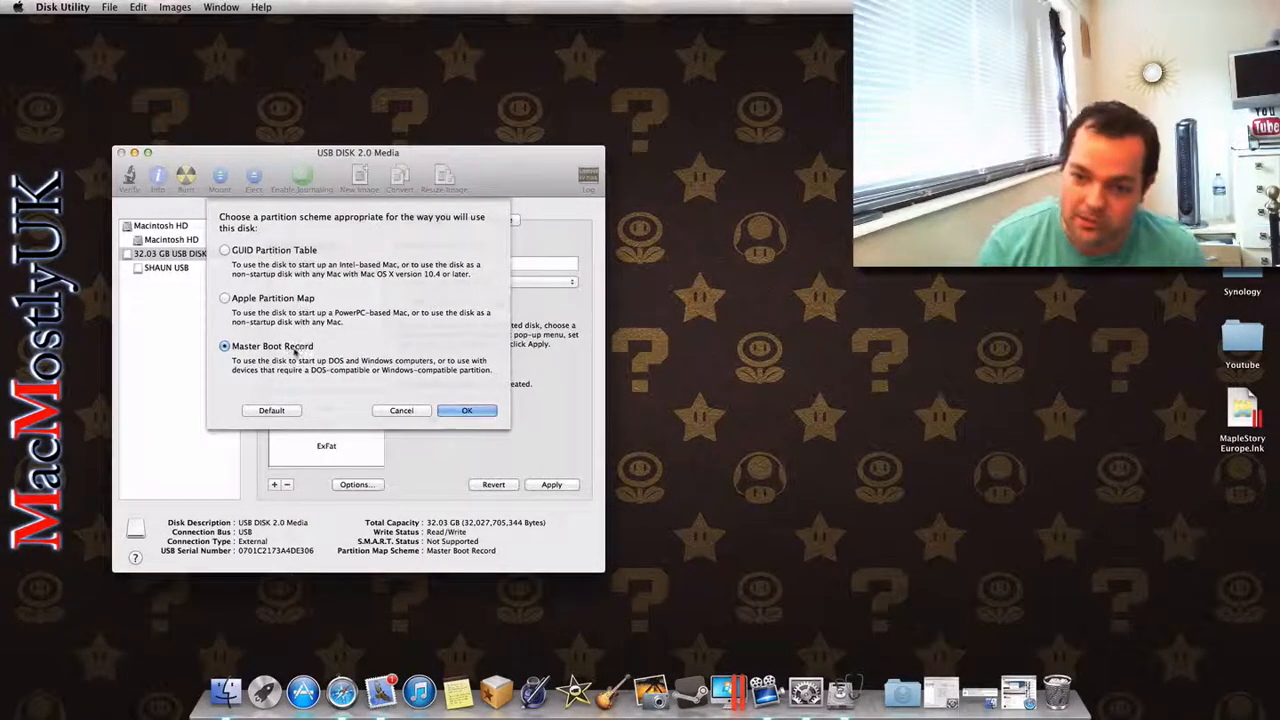
{"action": "left_click", "coordinate": [399, 410]}
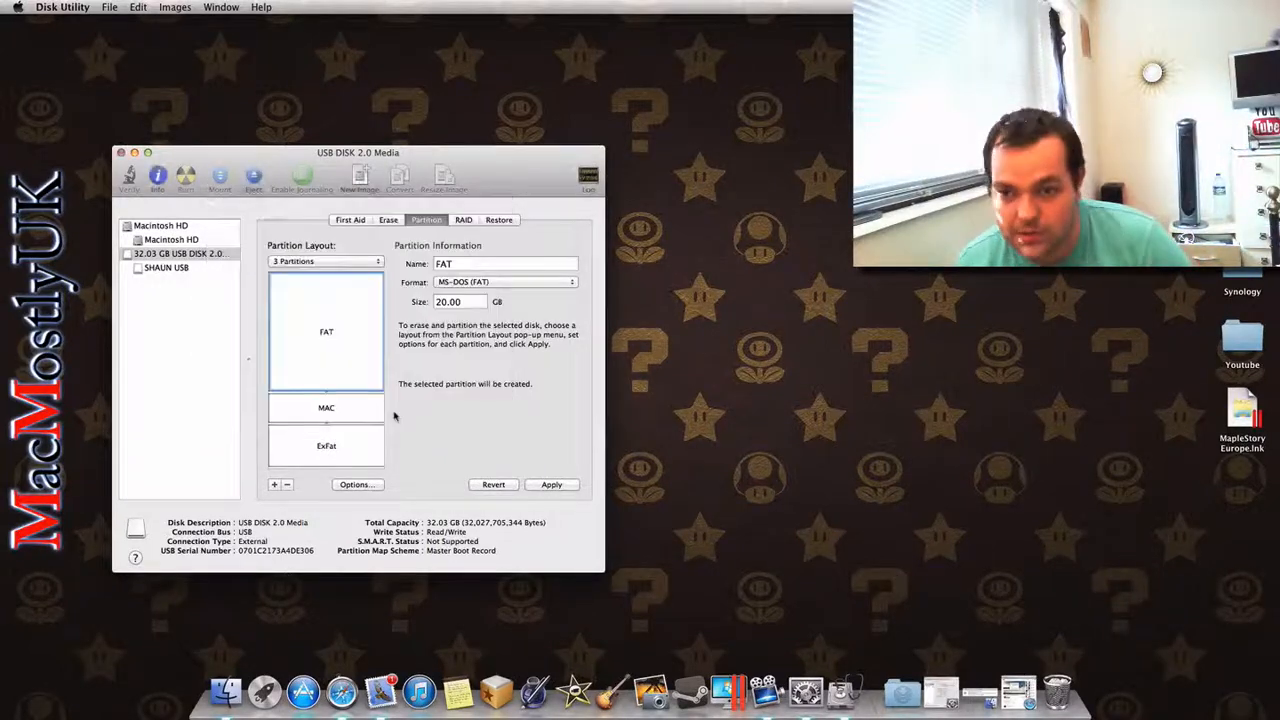
{"action": "left_click", "coordinate": [360, 485]}
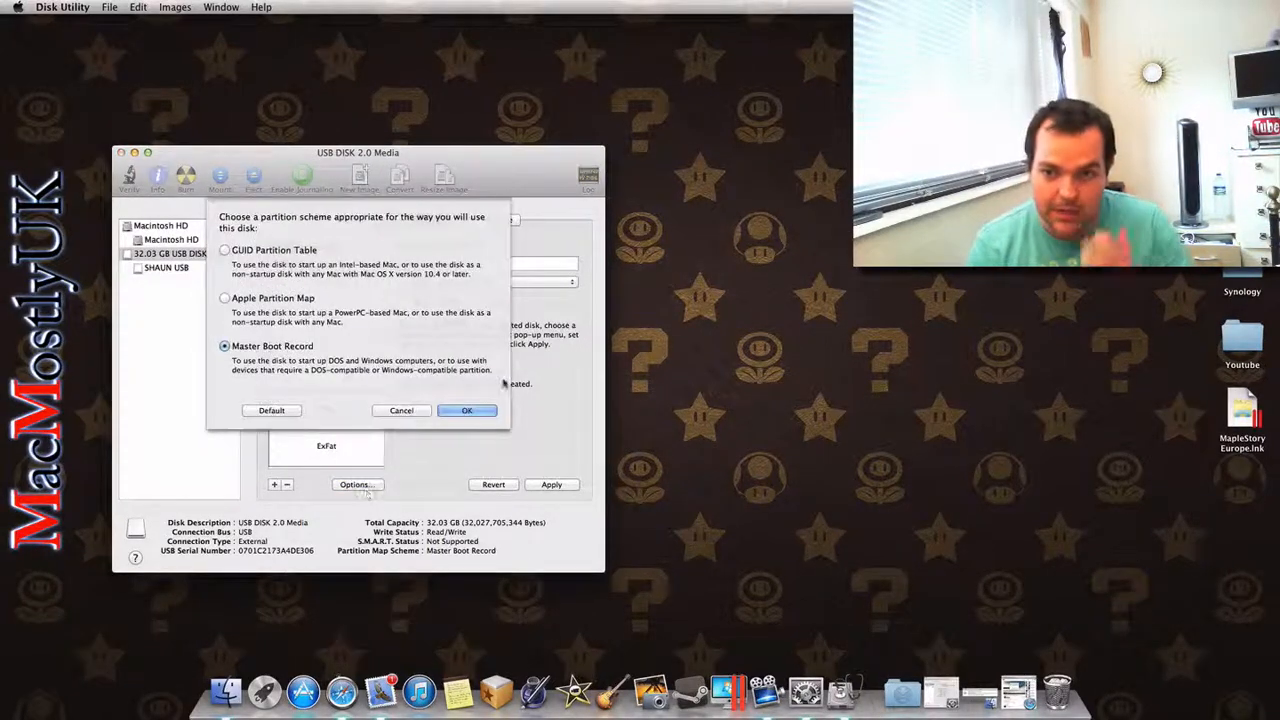
{"action": "left_click", "coordinate": [490, 411]}
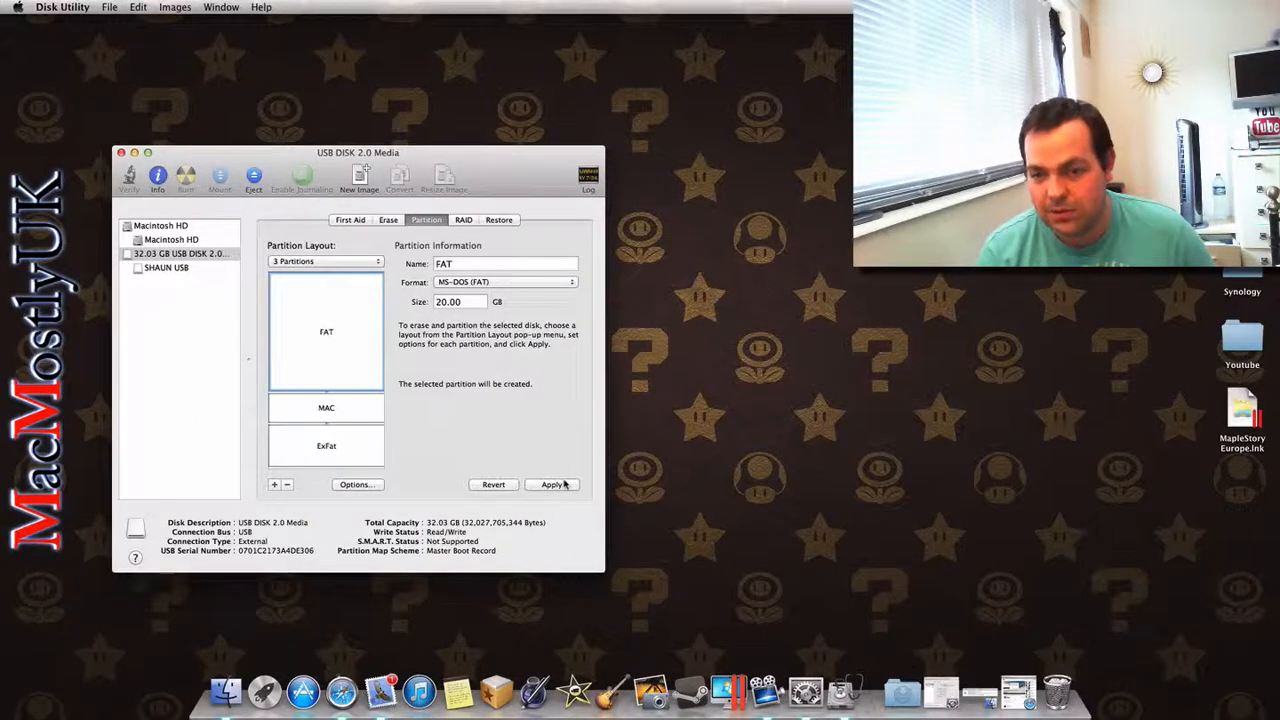
Step: Start applying the three-partition layout to the USB disk and cancel at the confirmation
{"action": "left_click", "coordinate": [552, 484]}
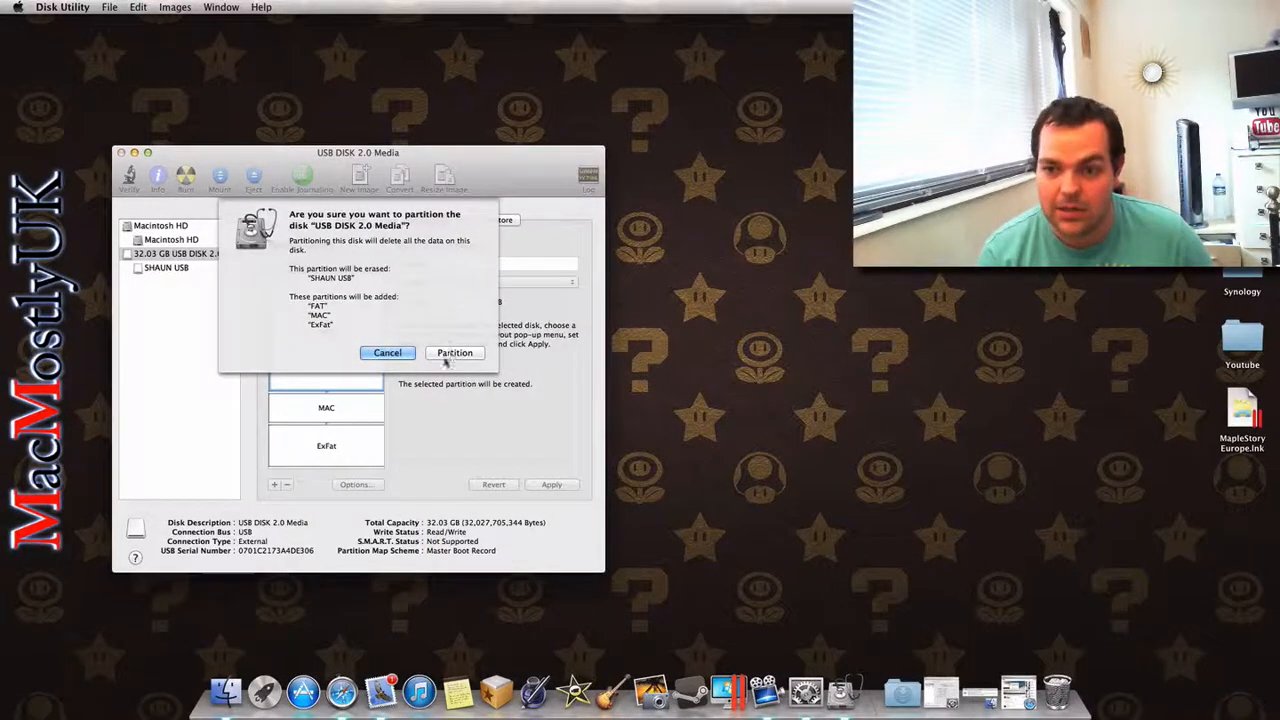
{"action": "left_click", "coordinate": [390, 355]}
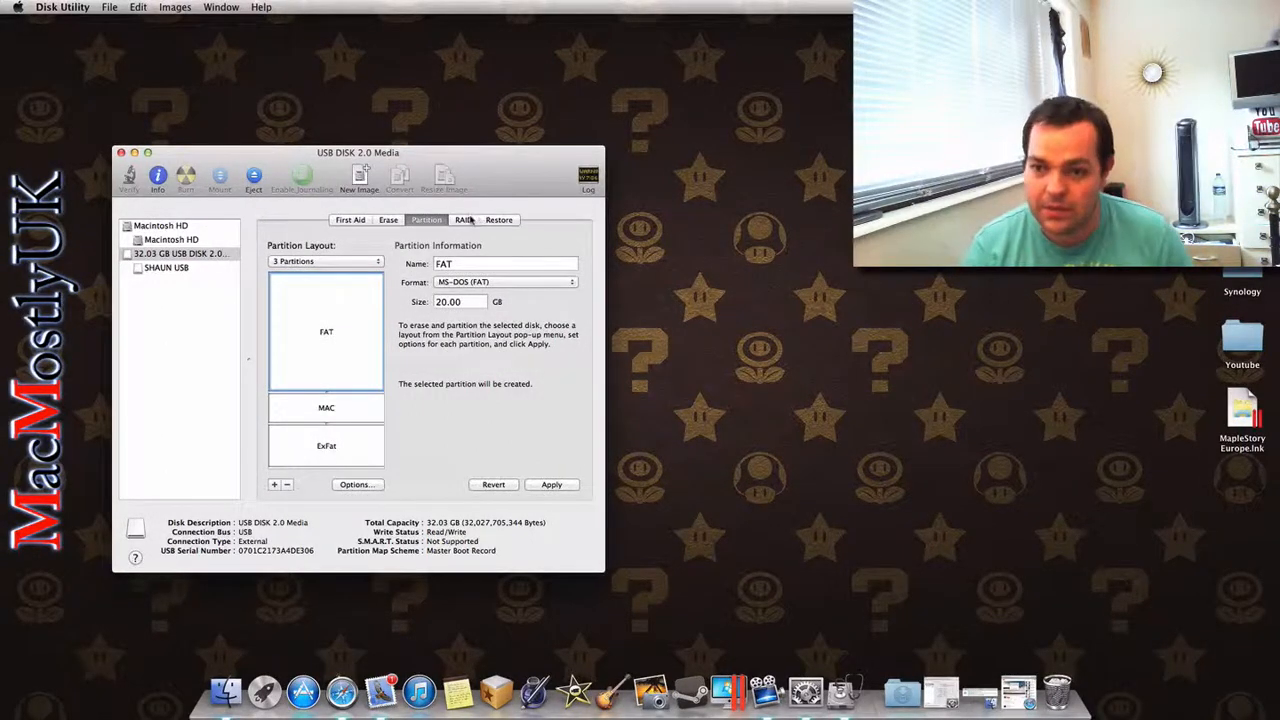
Step: Discard the unsaved partition layout and look through the disk's RAID, Restore and First Aid settings
{"action": "left_click", "coordinate": [466, 219]}
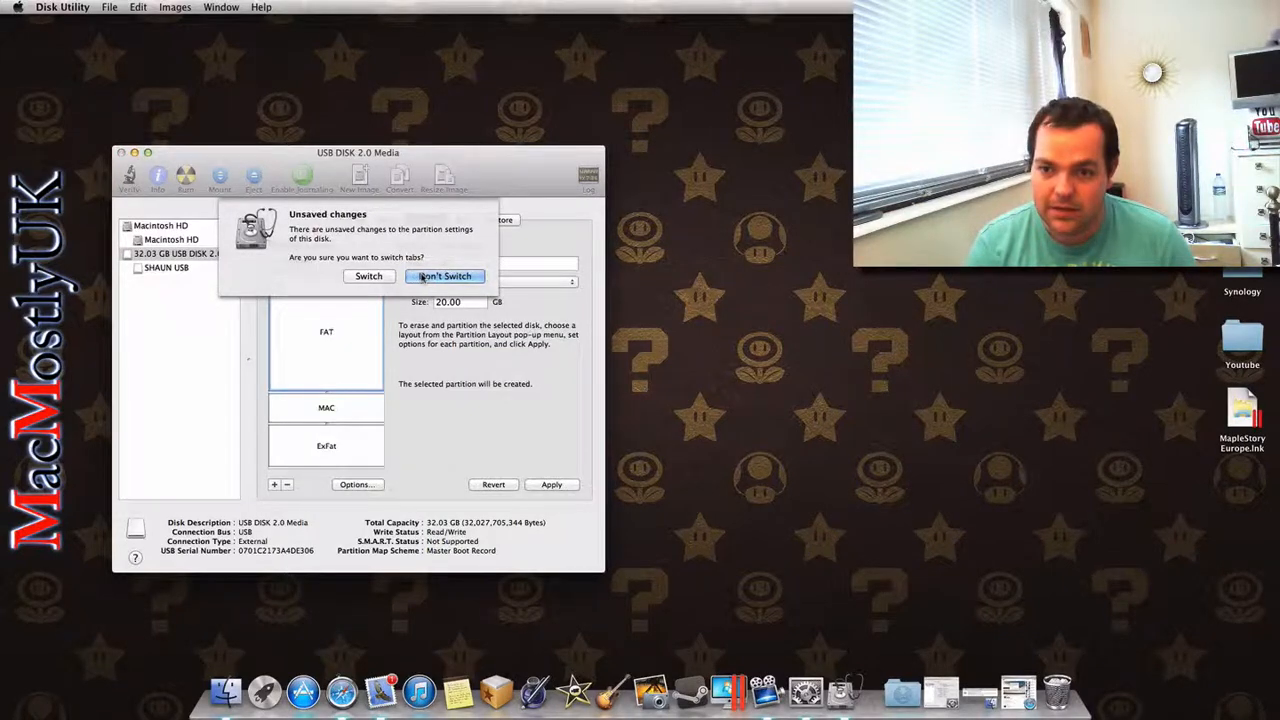
{"action": "left_click", "coordinate": [381, 277]}
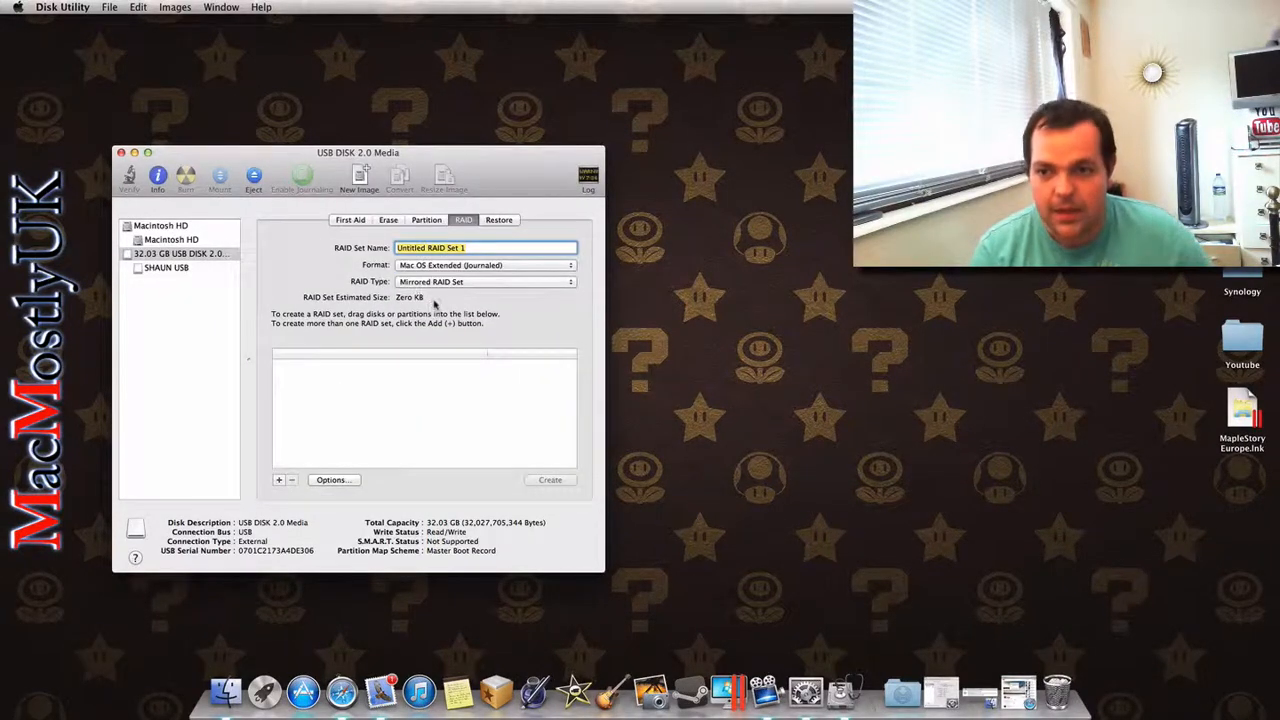
{"action": "left_click", "coordinate": [429, 392]}
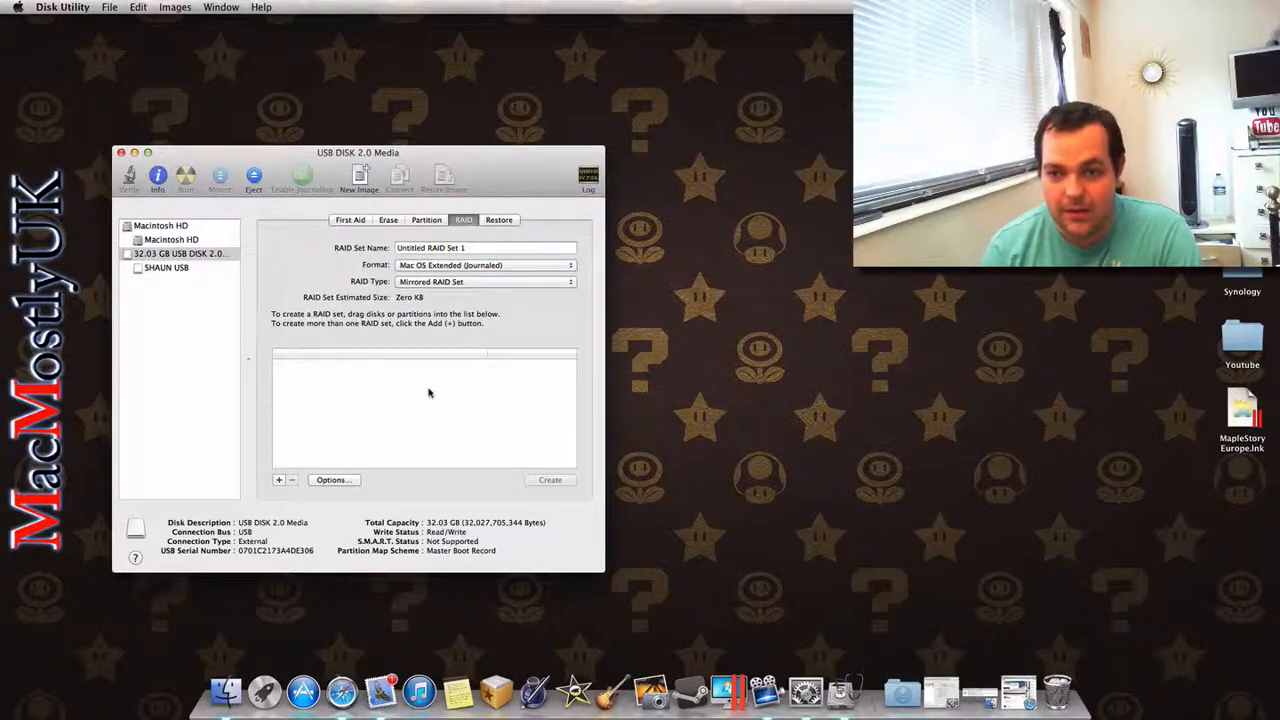
{"action": "left_click", "coordinate": [499, 220]}
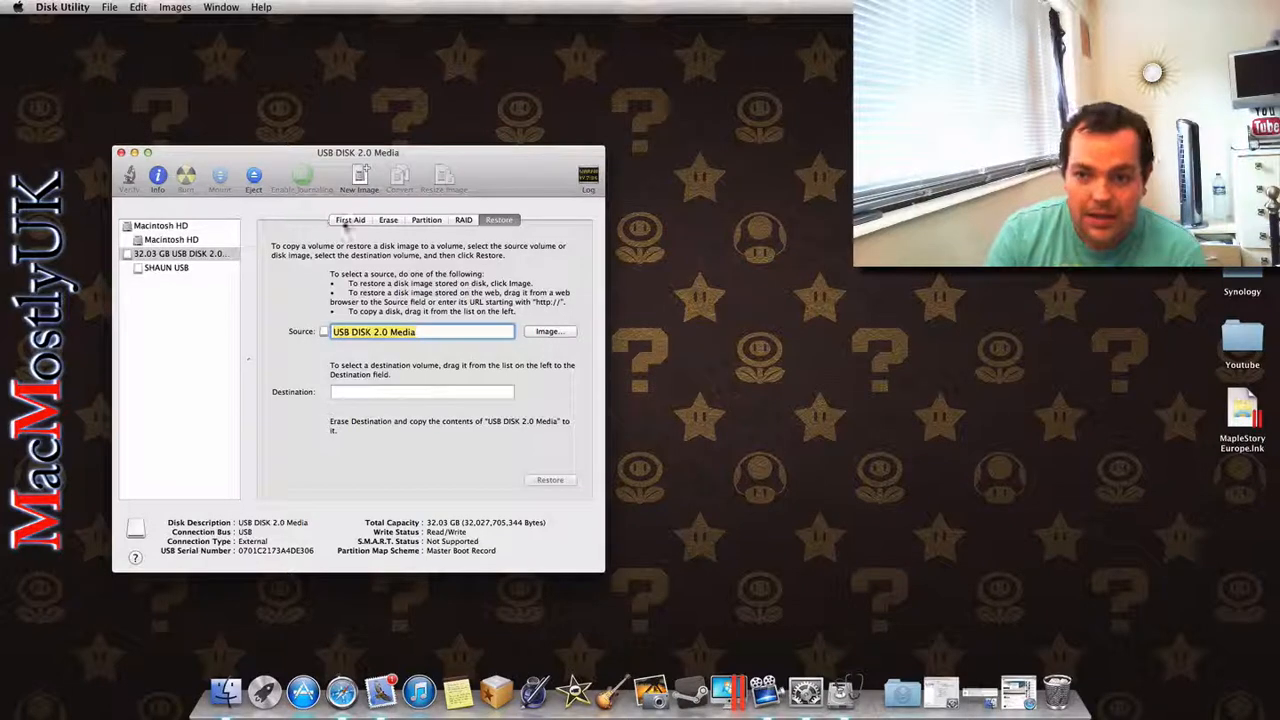
{"action": "left_click", "coordinate": [347, 221]}
Step: Erase the USB disk in MS-DOS (FAT) format, naming the volume with the owner's first name
{"action": "left_click", "coordinate": [387, 221]}
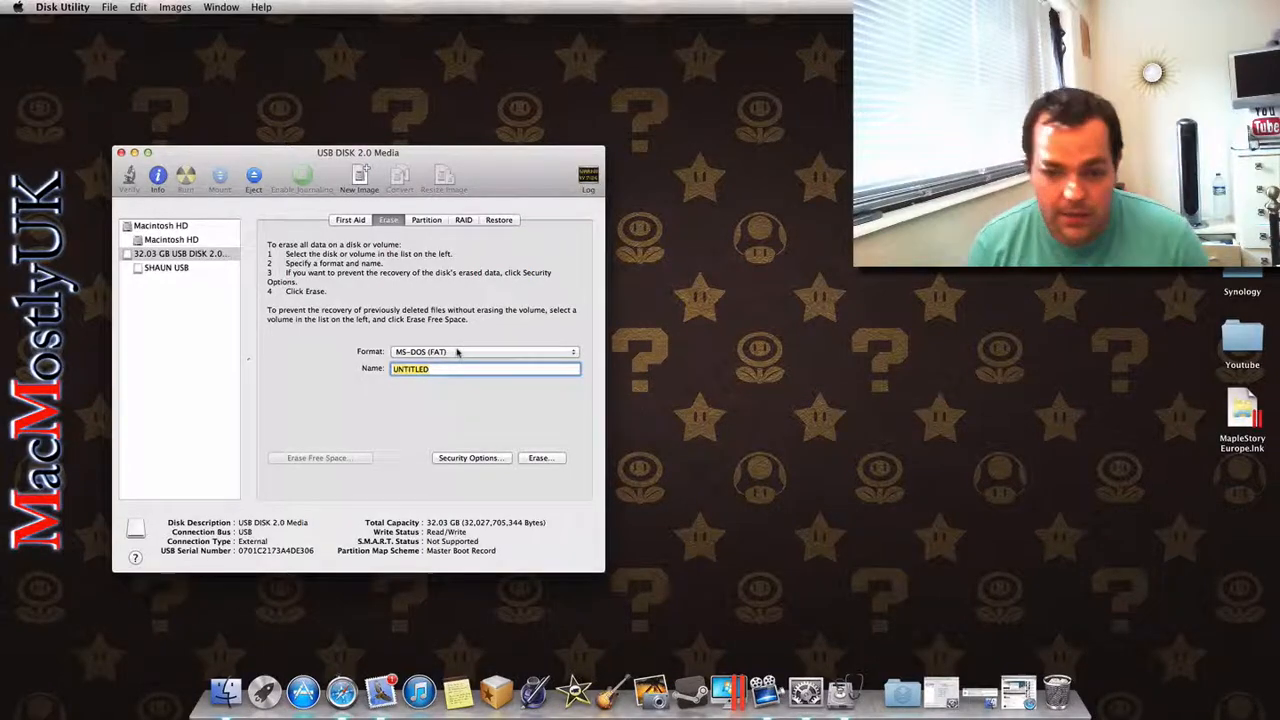
{"action": "type", "text": "SHAUN"}
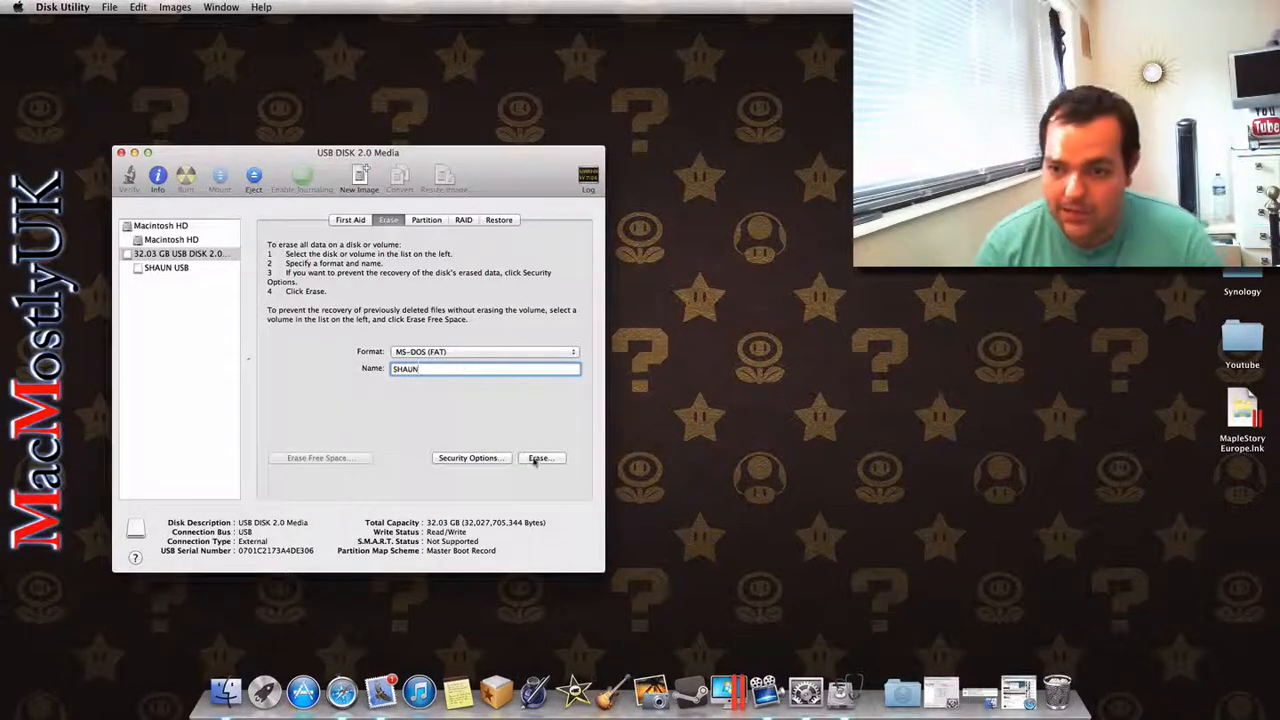
{"action": "left_click", "coordinate": [538, 458]}
{"action": "left_click", "coordinate": [457, 296]}
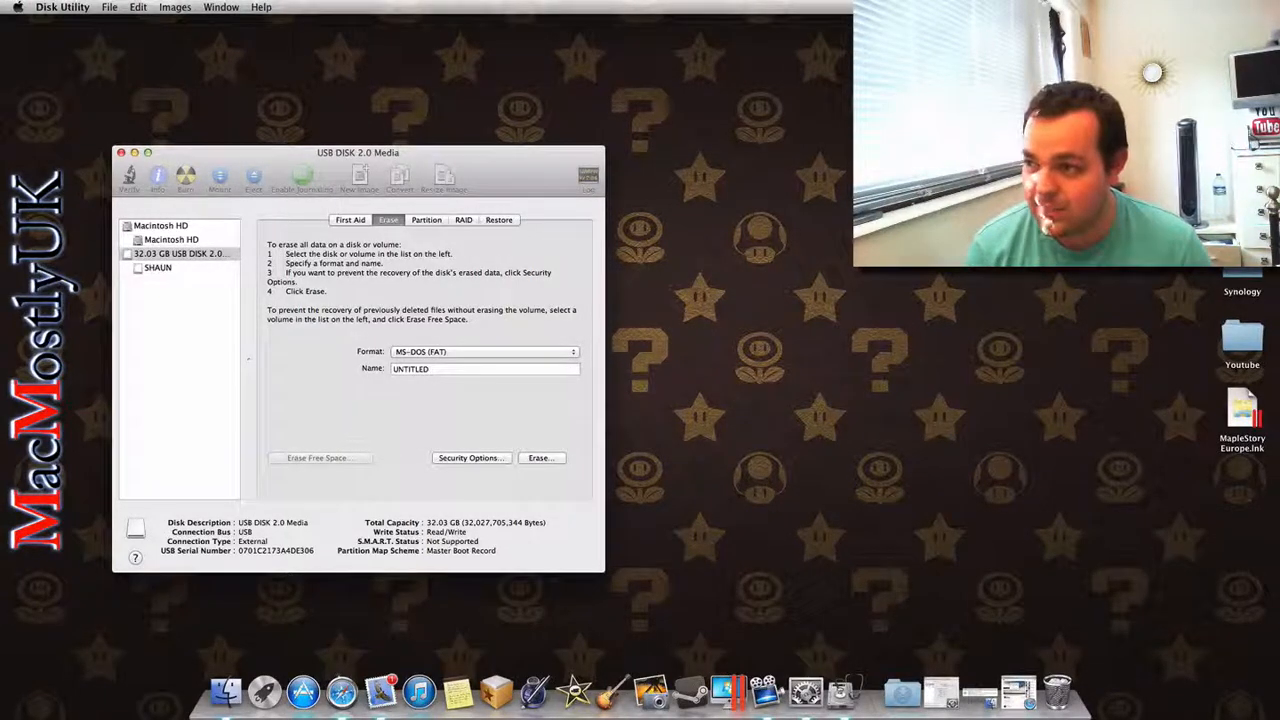
Step: Open the newly erased USB volume in Finder to check its contents and close its window
{"action": "double_click", "coordinate": [1242, 47]}
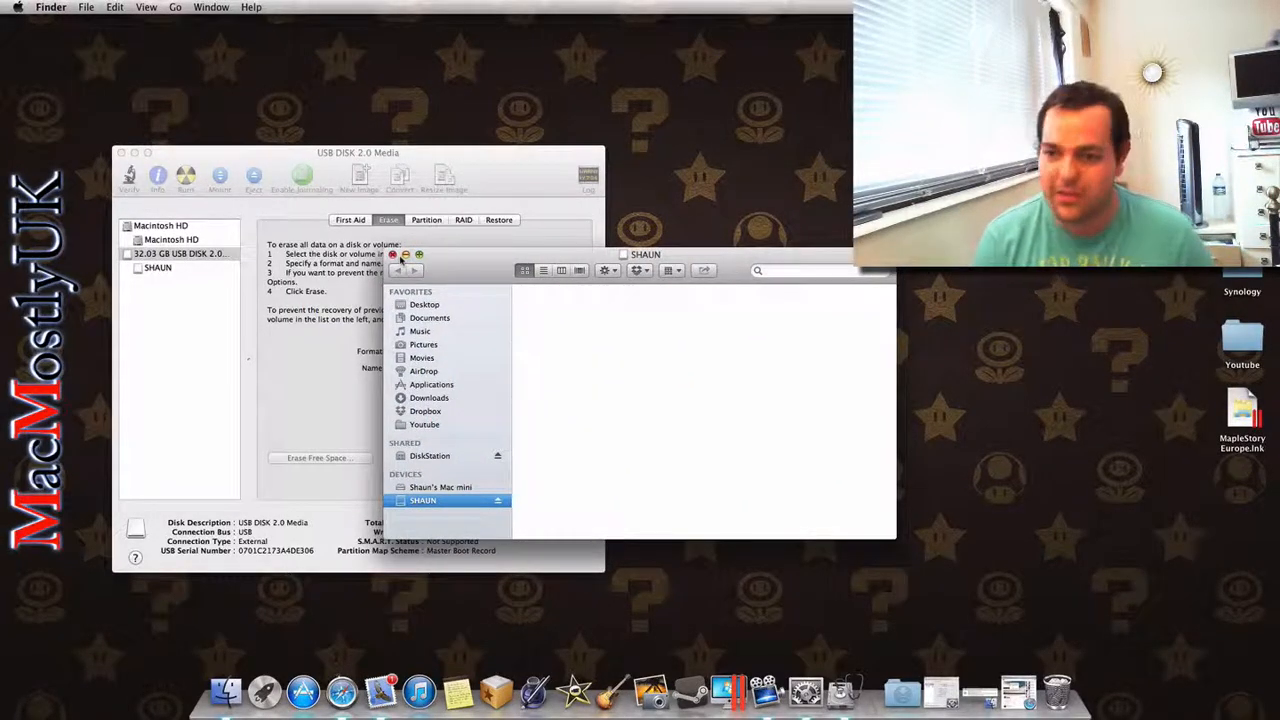
{"action": "left_click", "coordinate": [392, 254]}
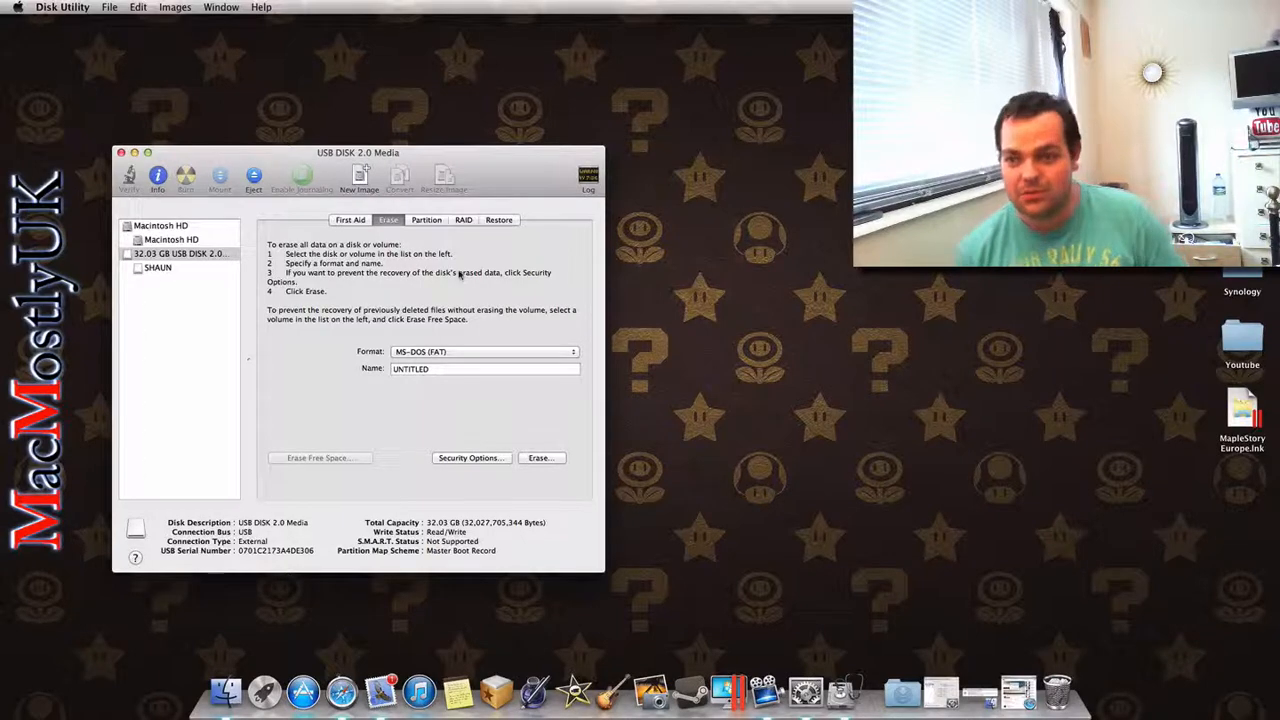
{"action": "left_click", "coordinate": [673, 306]}
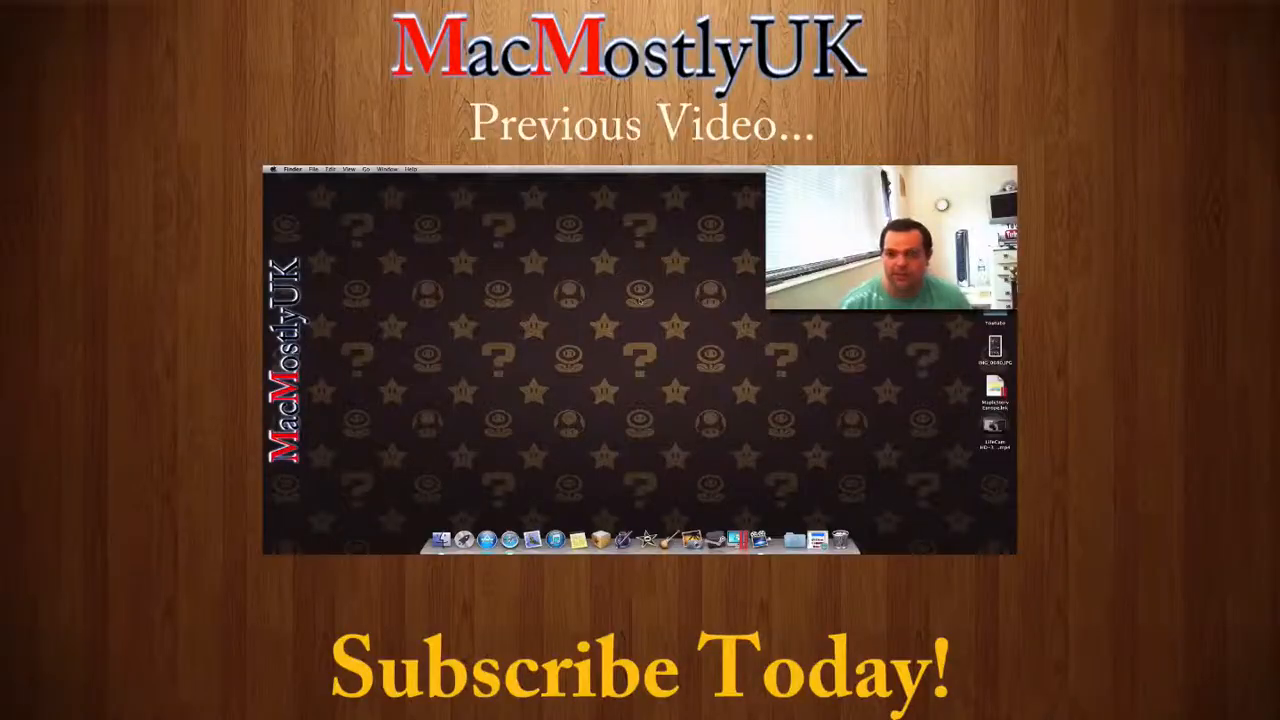